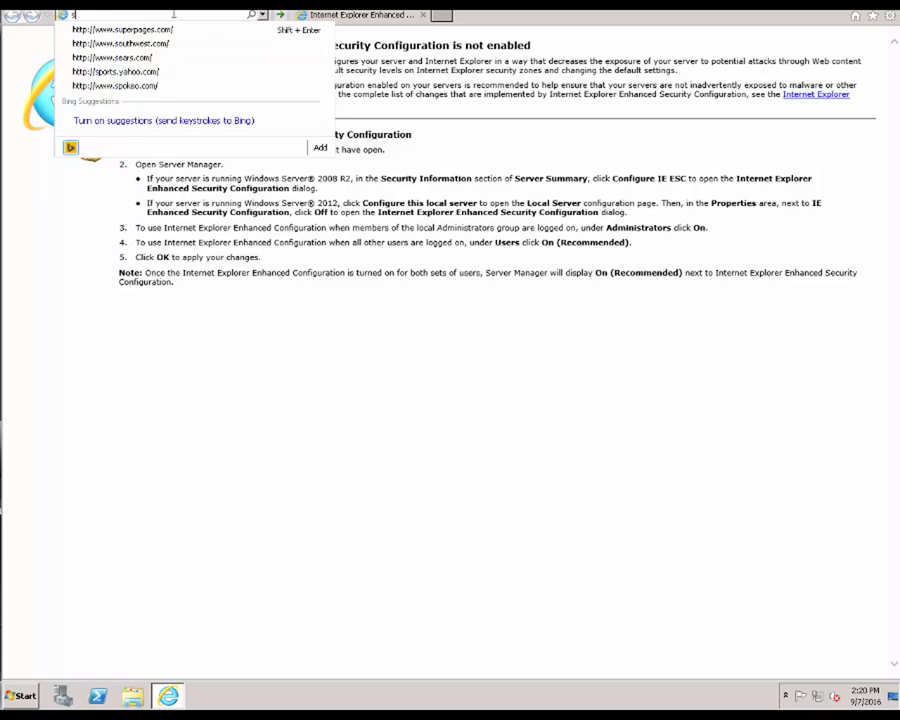
- Load support.na.sage.com in Internet Explorer and reach the Customer/Partner Logon page
type(".")
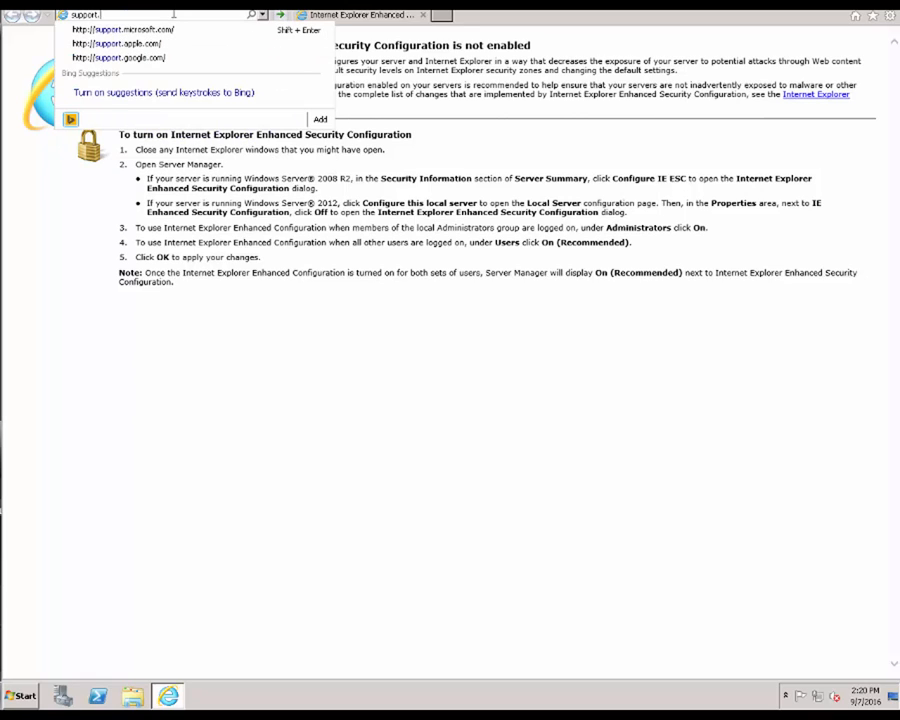
type("na.sage.com")
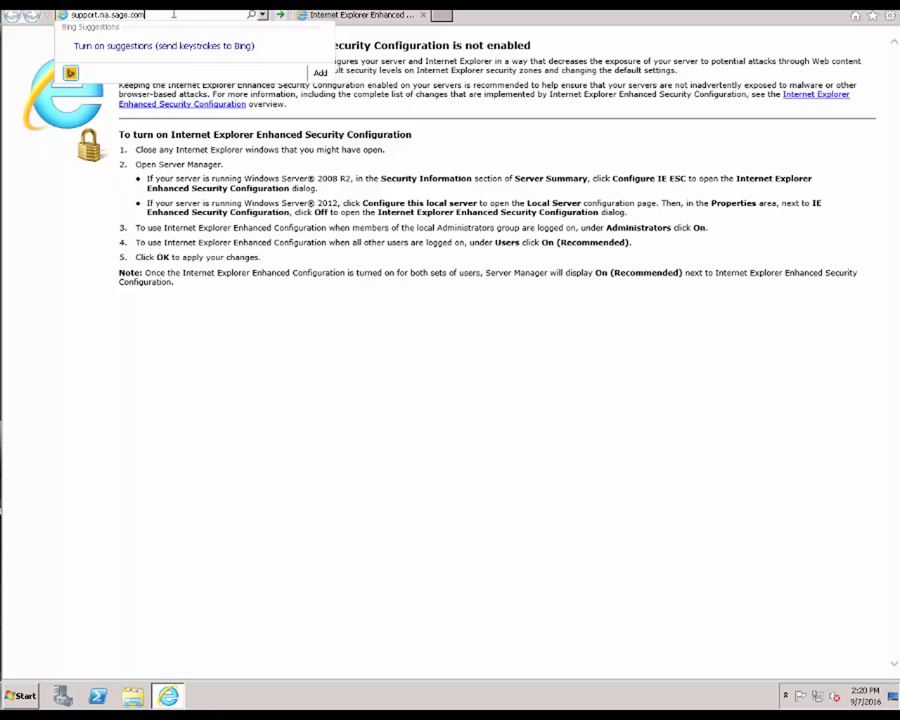
key("Return")
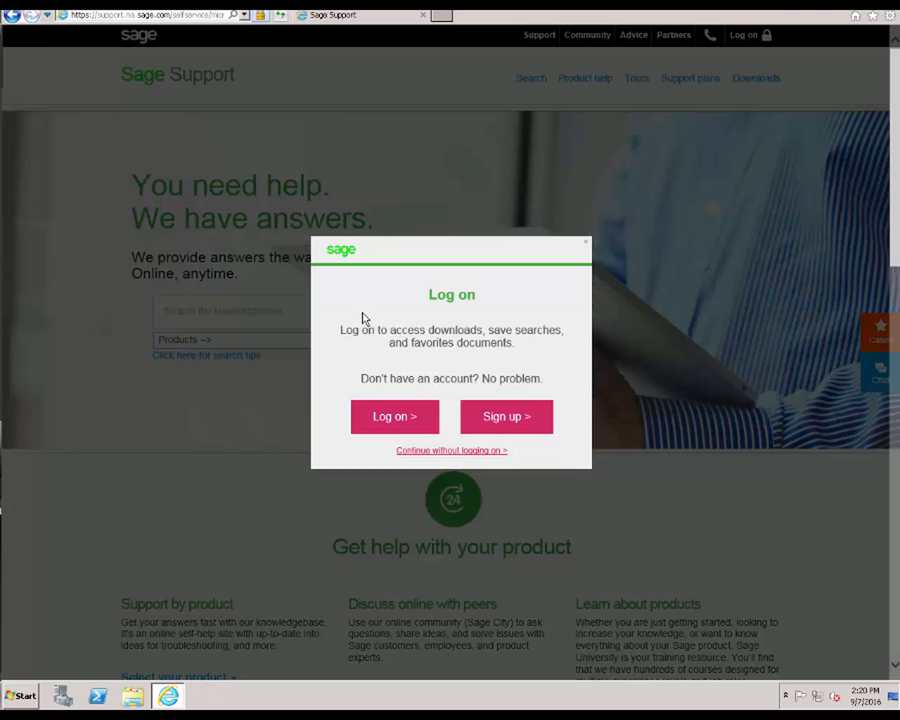
left_click(368, 419)
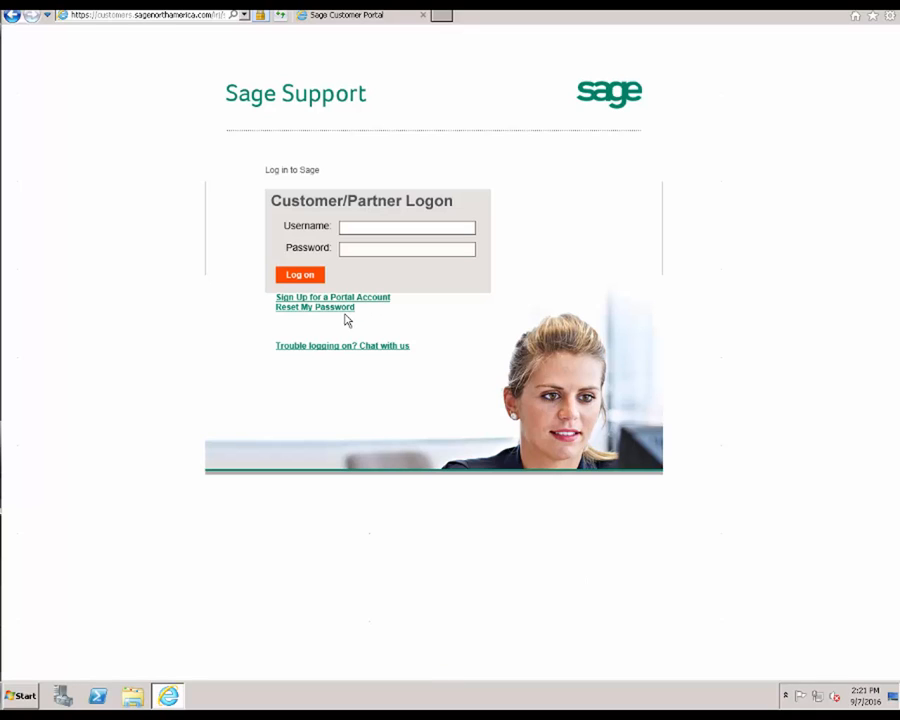
- Log on to the support portal with the account's e-mail username and password
left_click(382, 233)
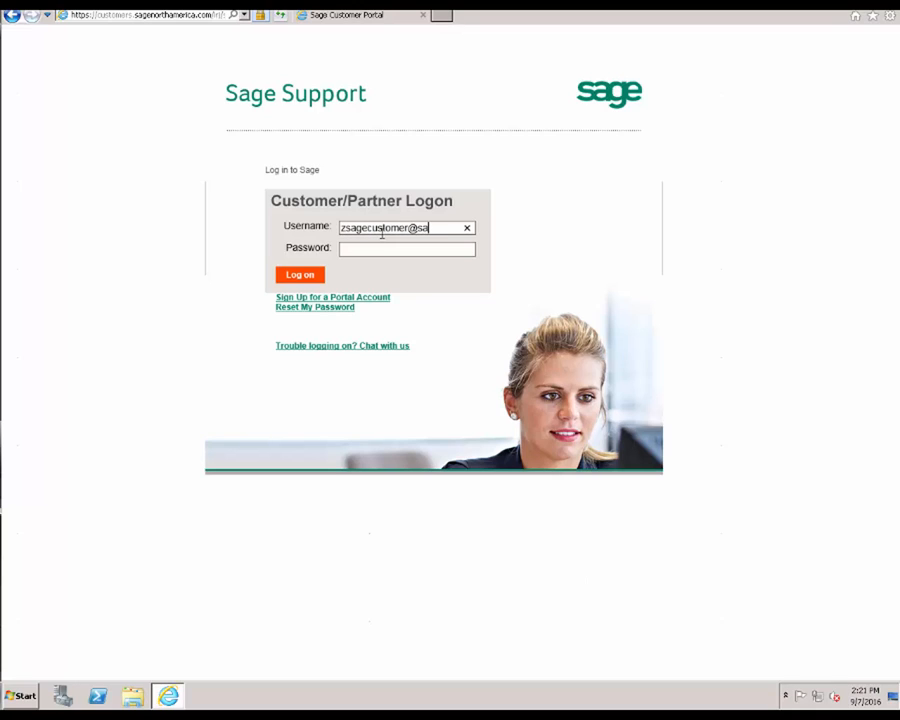
key("Tab")
type("•••••••••")
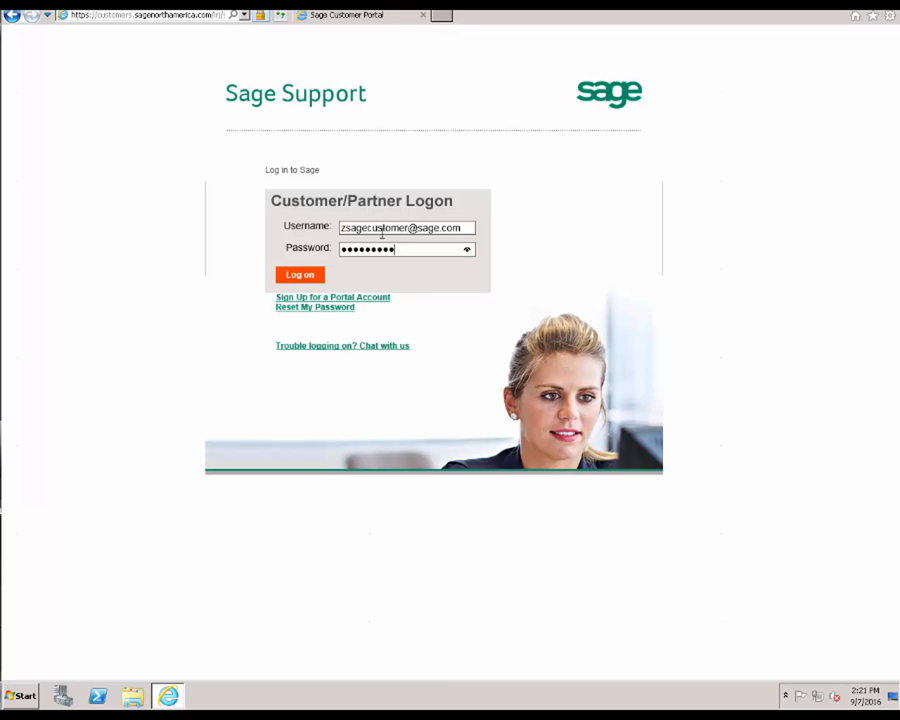
left_click(299, 275)
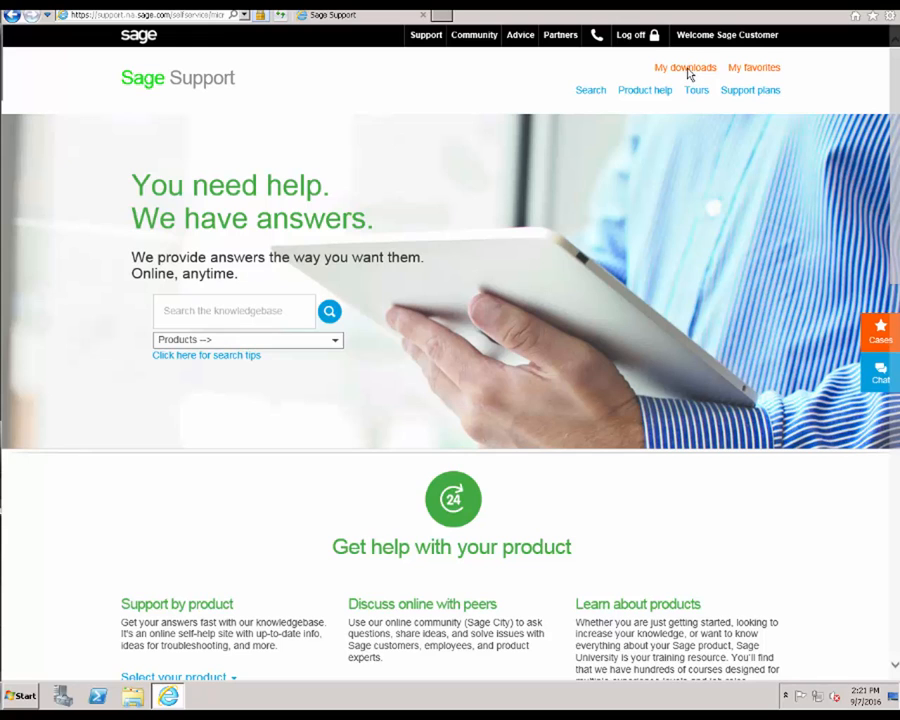
- Find Sage BusinessWorks 2017 under My downloads > Sage BusinessWorks and start its download
left_click(686, 72)
left_click(691, 130)
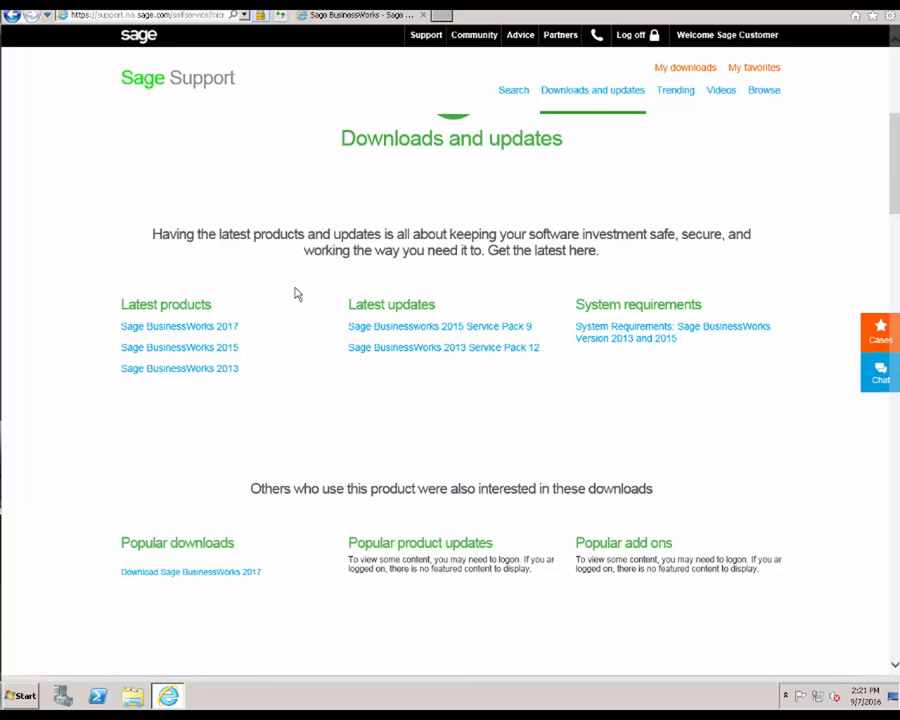
left_click(226, 334)
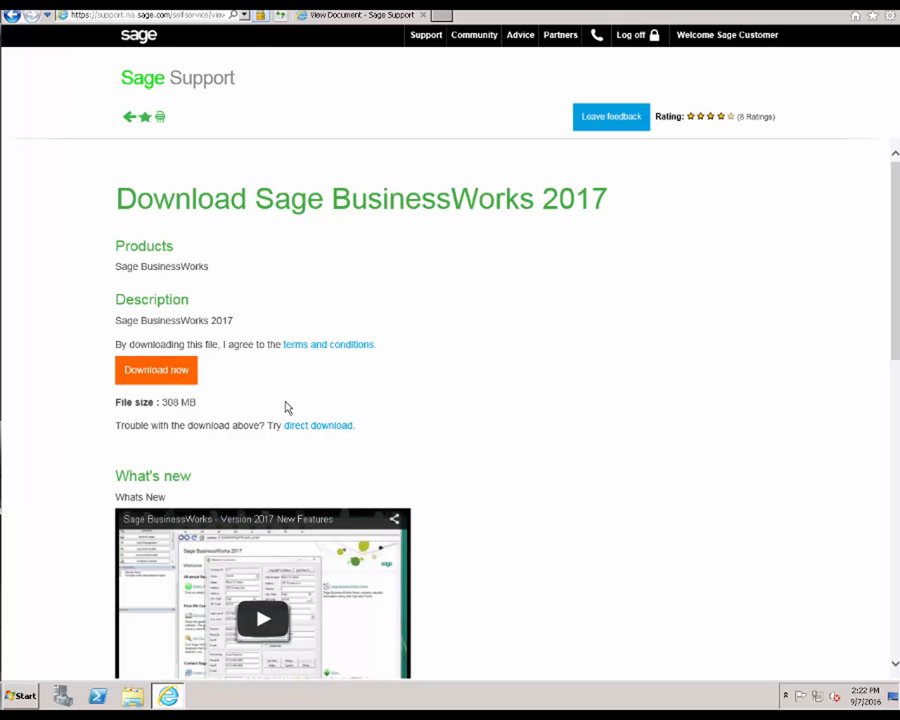
left_click(176, 374)
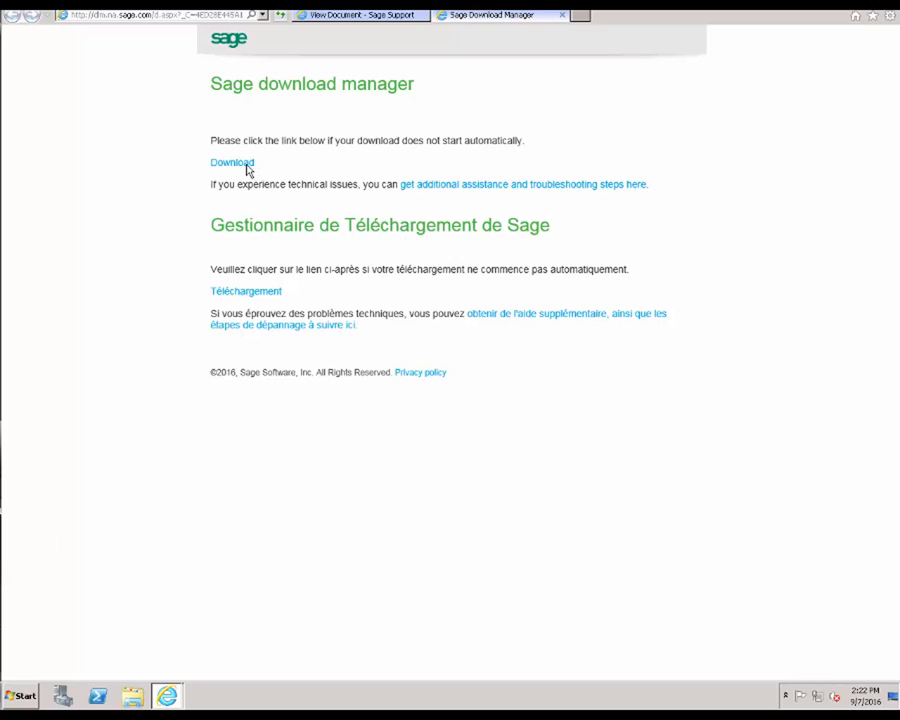
- Launch the download manager and save the BusinessWorks 2017 installer to the Downloads folder
left_click(230, 164)
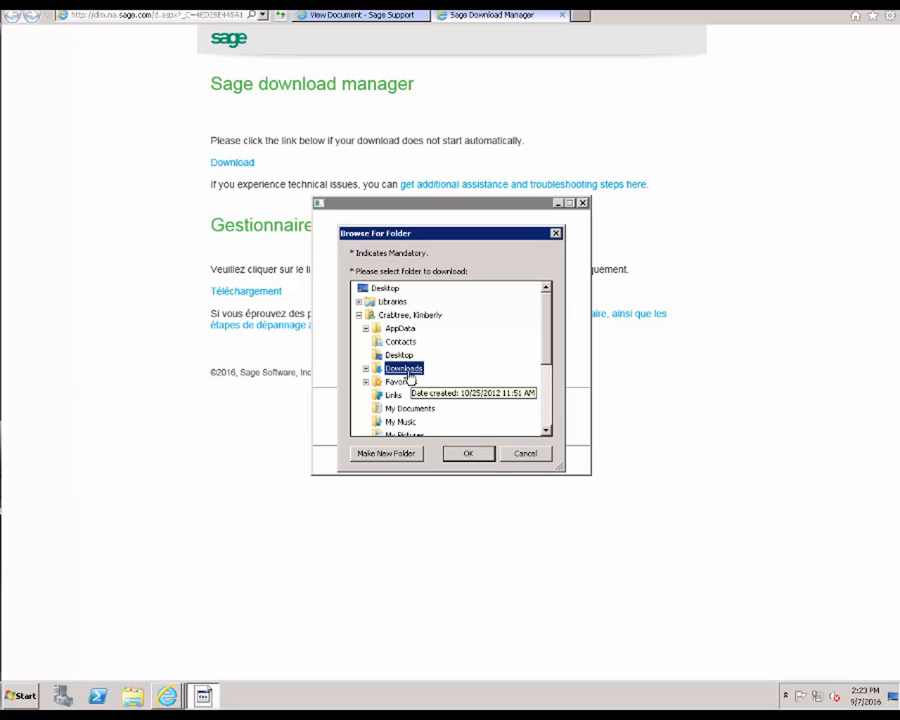
left_click(469, 454)
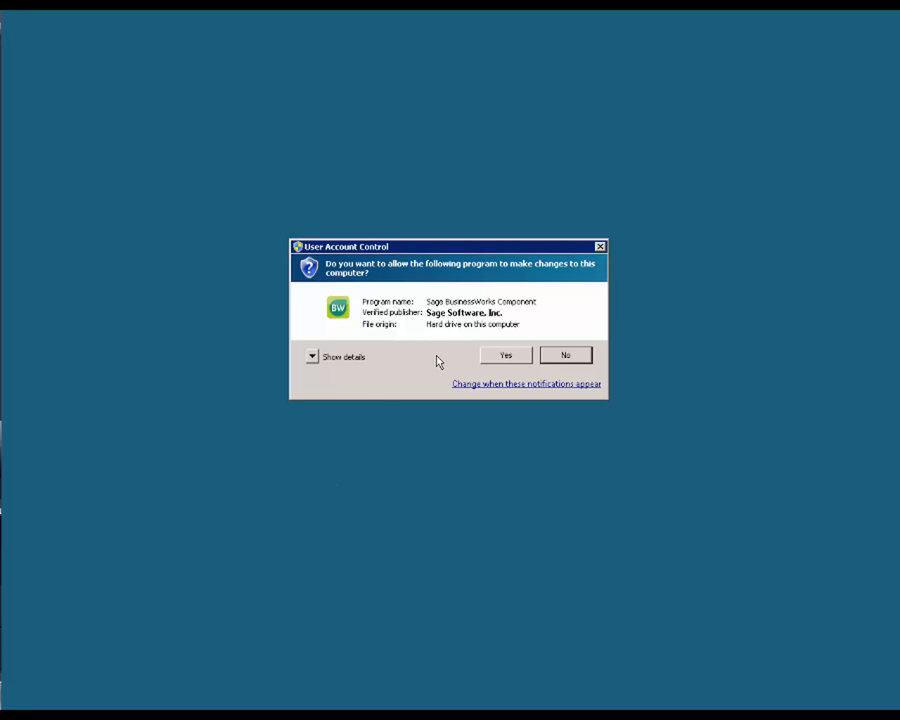
- Allow the Sage component and extract setup files to C:\Sage BusinessWorks 2017 Install Files
left_click(503, 358)
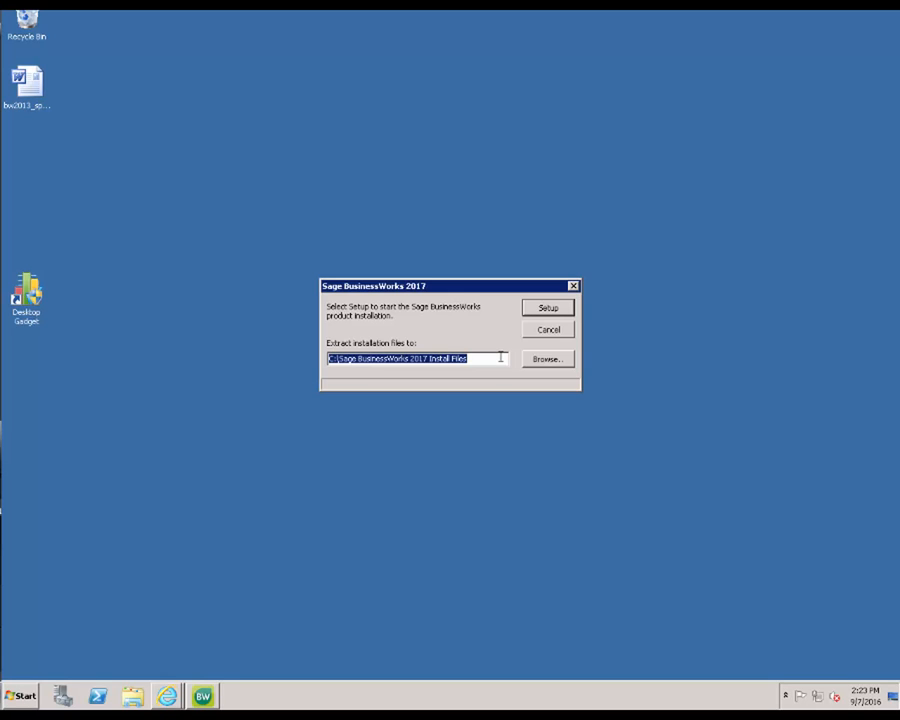
left_click(540, 312)
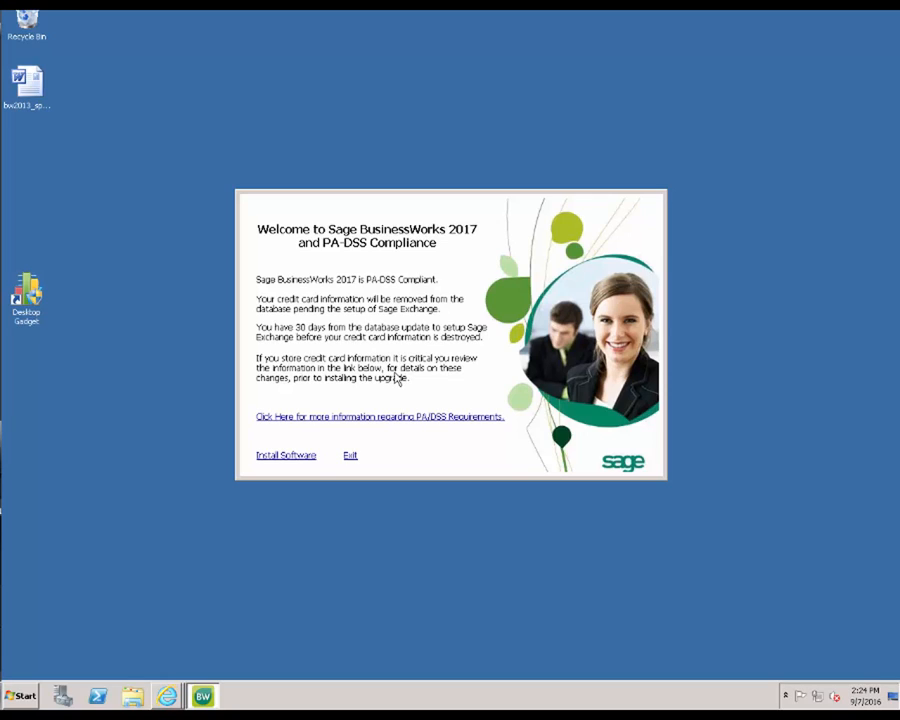
- Choose Install Software and confirm the PA-DSS warning by entering INSTALL
left_click(296, 458)
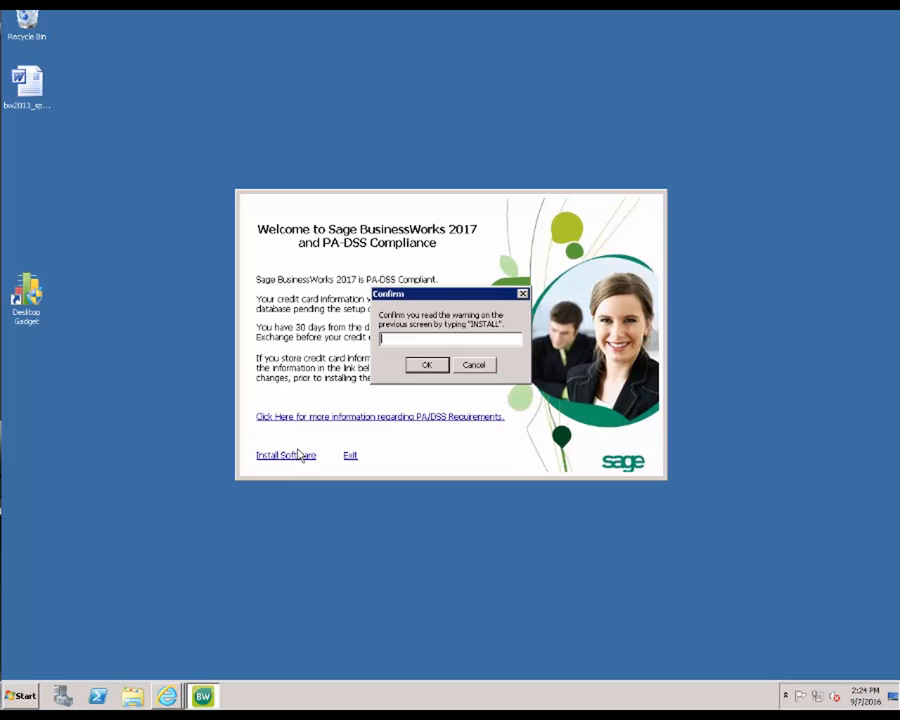
type("INSTALL")
key("Return")
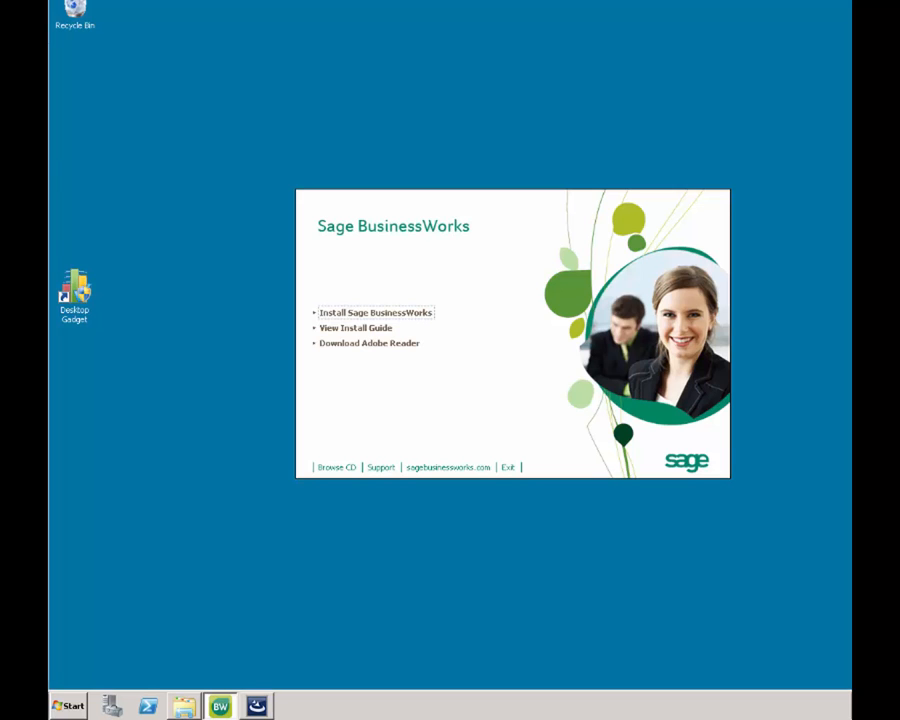
- Open Windows Explorer showing the contents of Local Disk (C:)
right_click(80, 694)
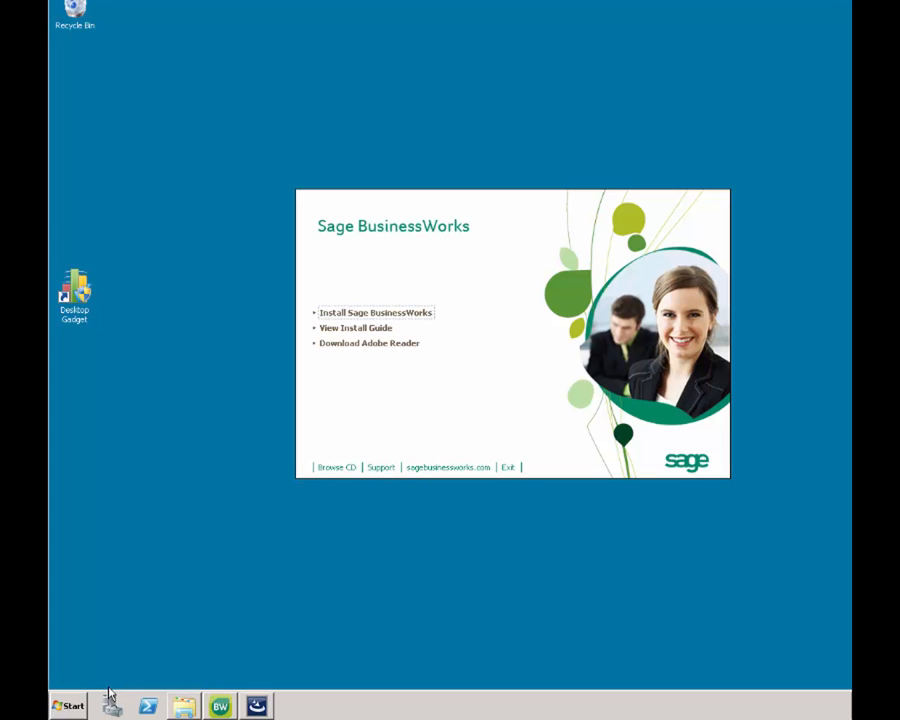
left_click(109, 687)
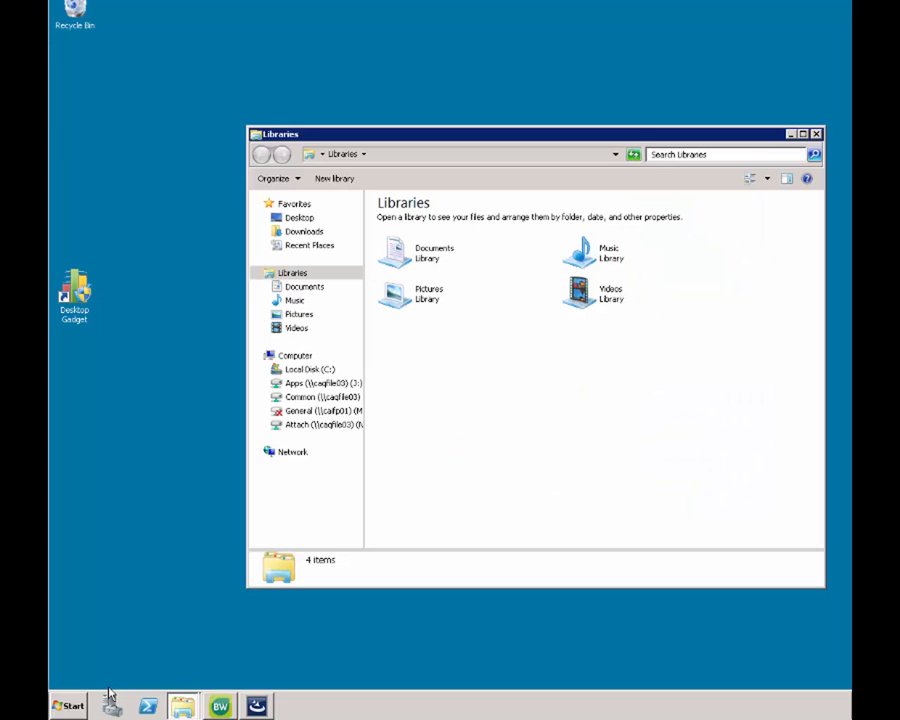
left_click(330, 372)
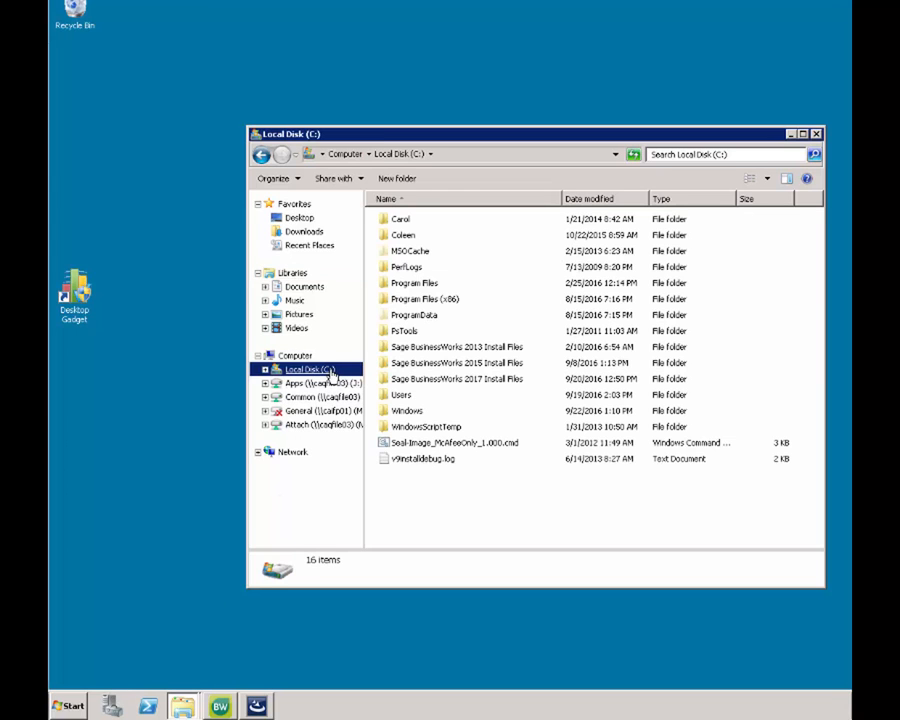
- Create a new folder named Sage on drive C:
right_click(423, 501)
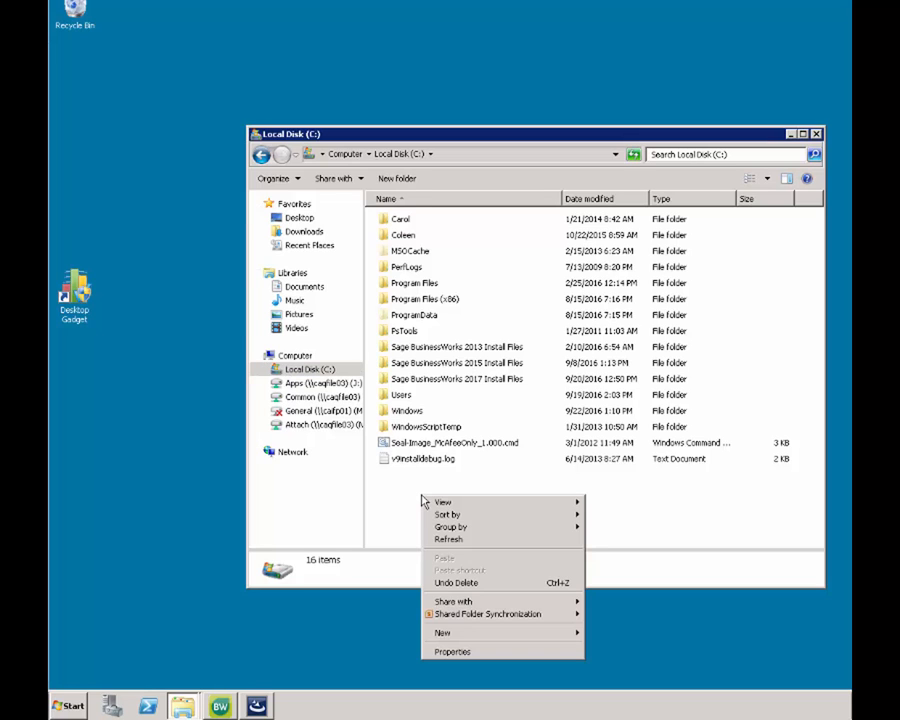
mouse_move(446, 634)
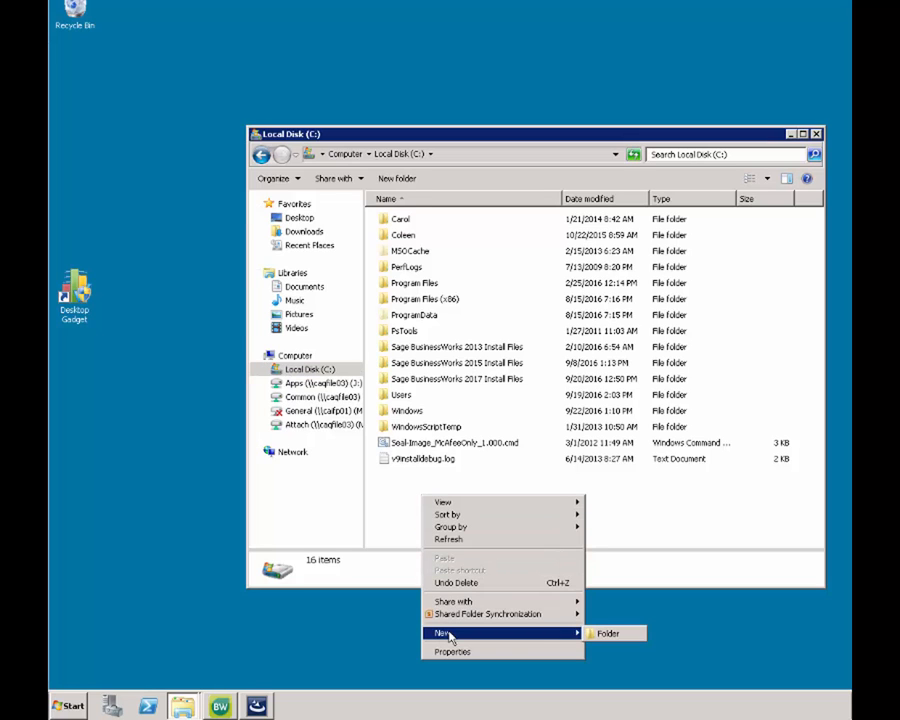
left_click(605, 637)
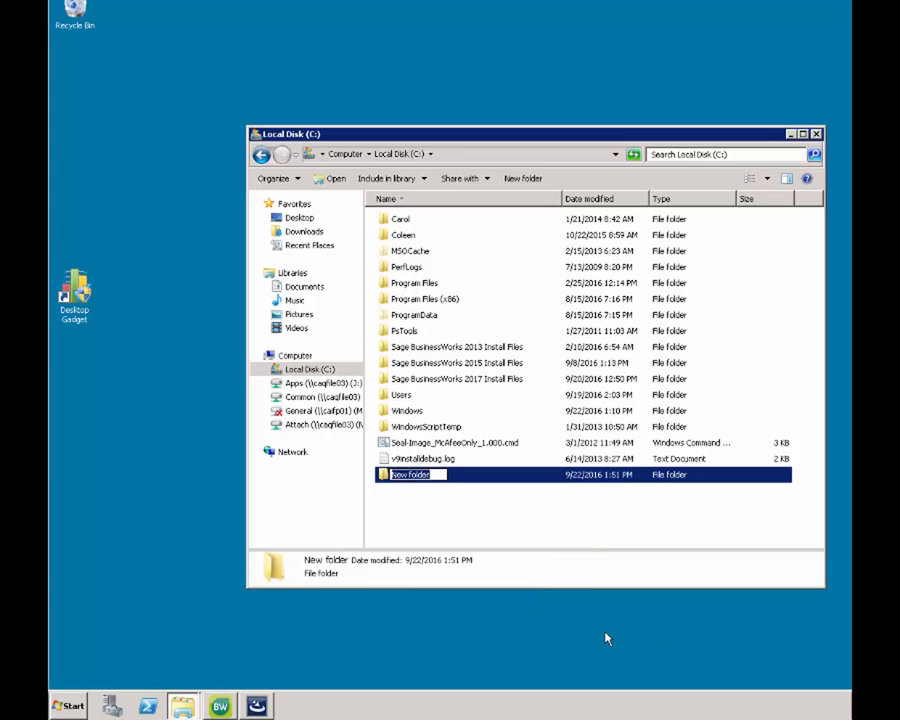
type("Sage")
key("Return")
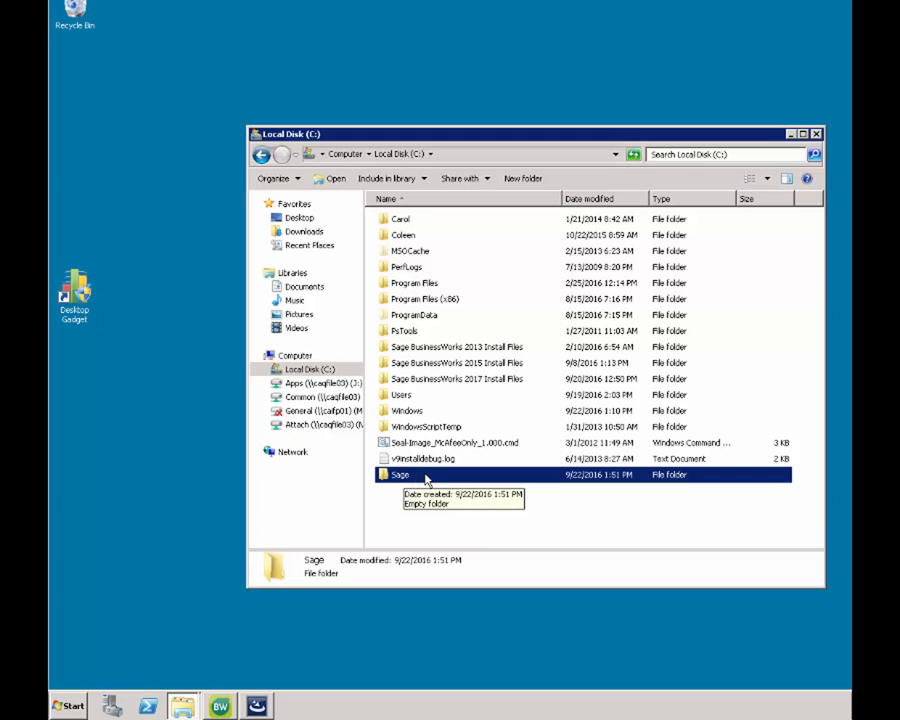
- Share the Sage folder as \\CAQBWASUP01\Sage with Full Control for Everyone
right_click(426, 478)
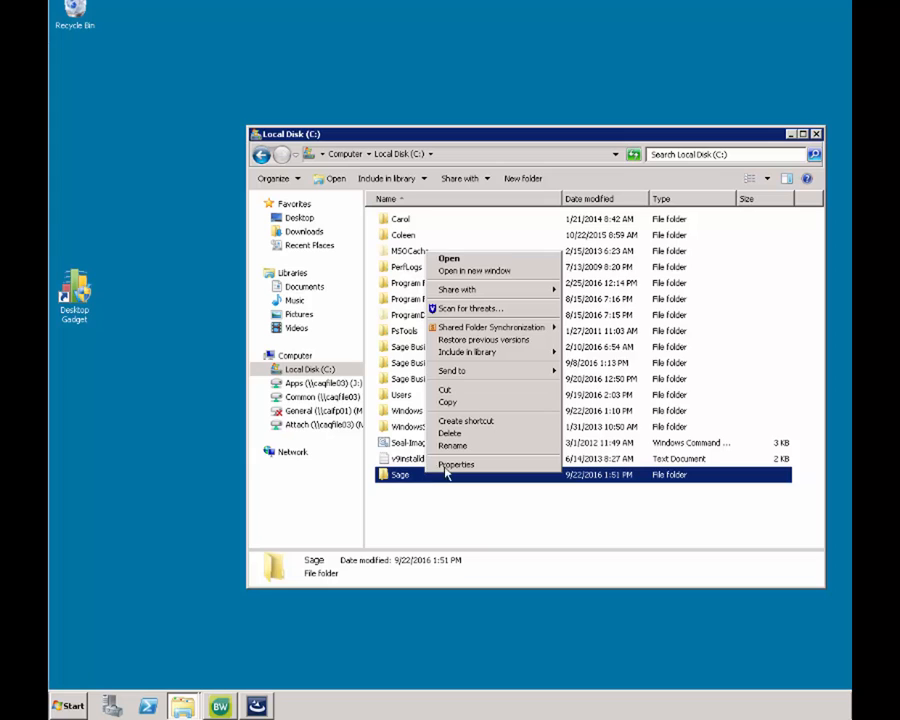
left_click(449, 466)
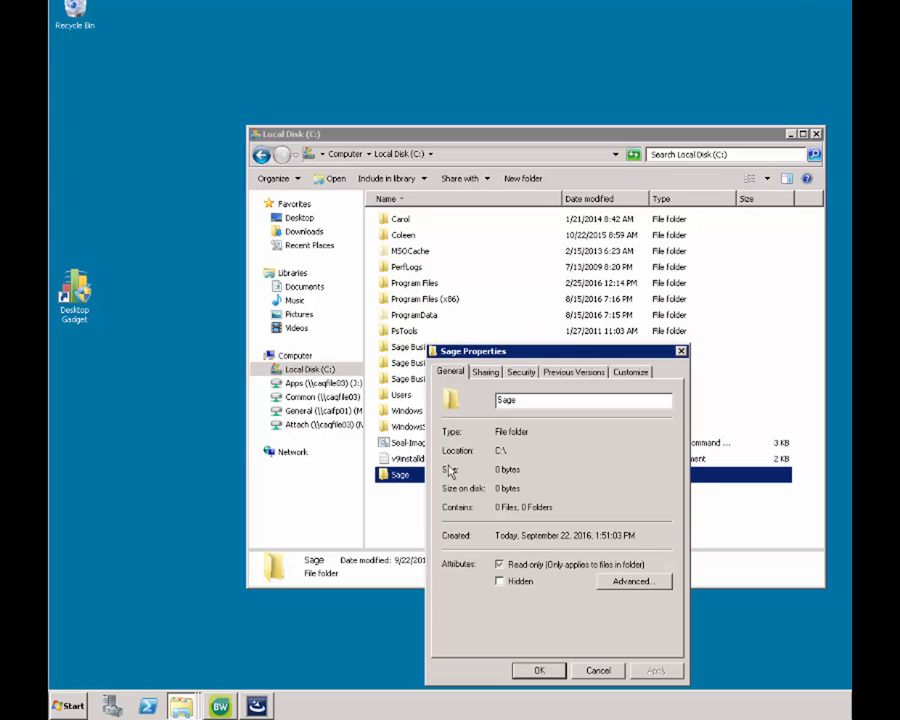
left_click(488, 373)
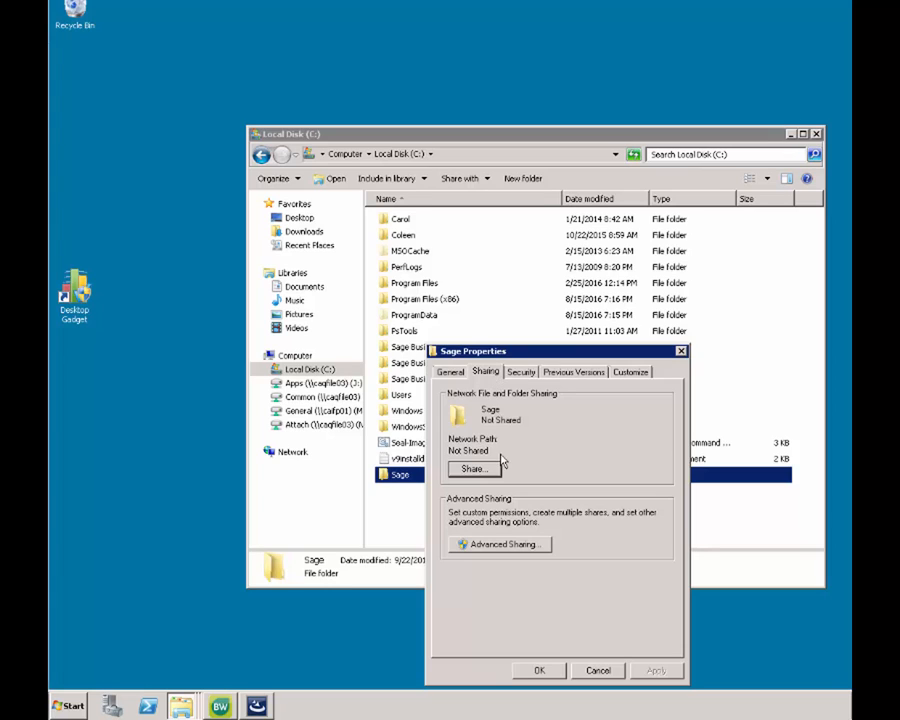
left_click(505, 546)
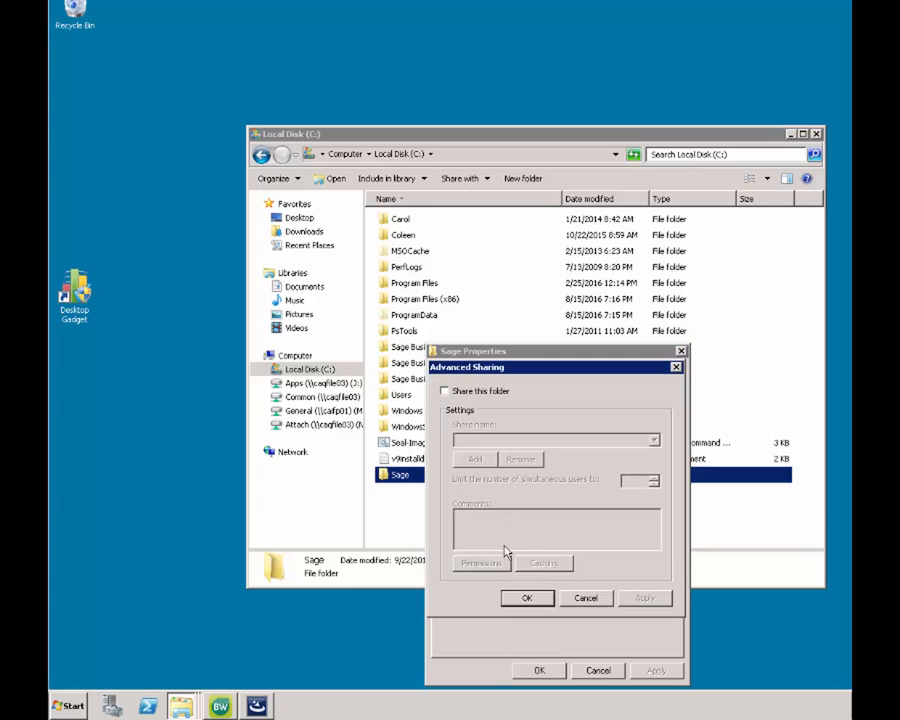
left_click(445, 393)
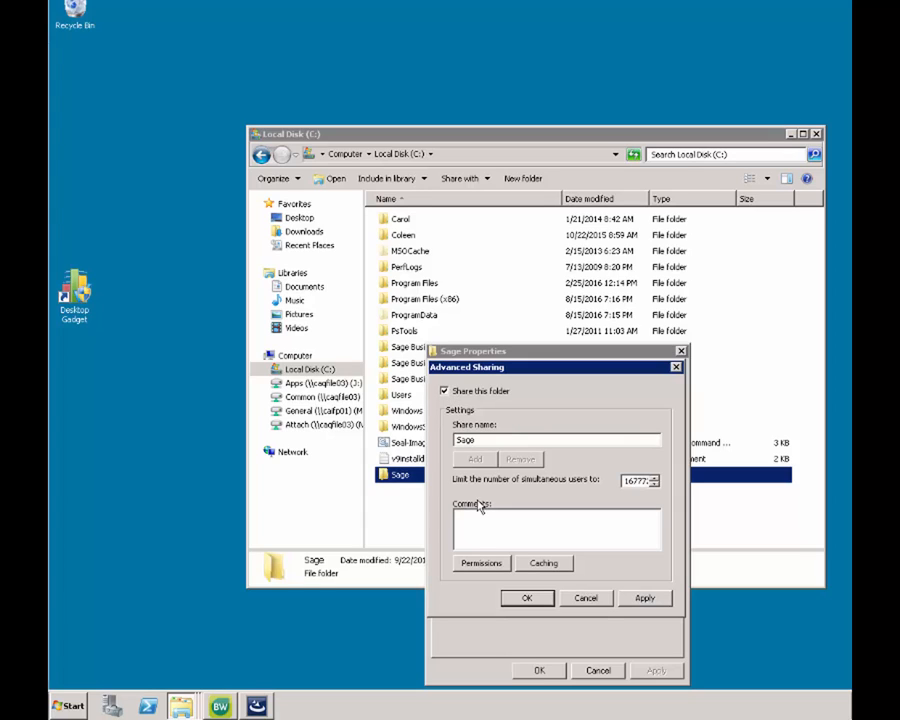
left_click(480, 566)
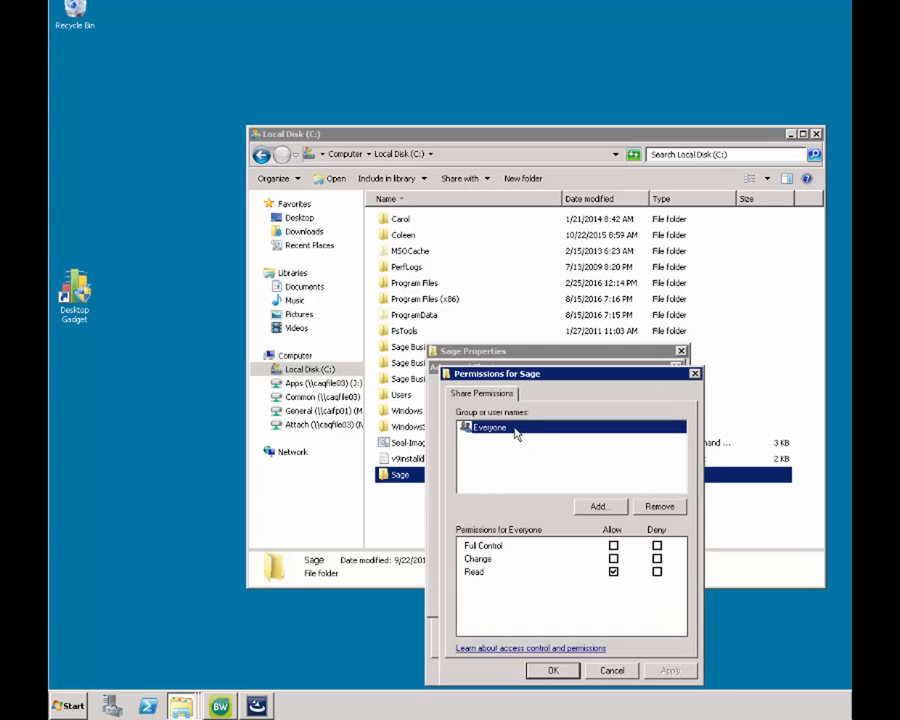
left_click(613, 546)
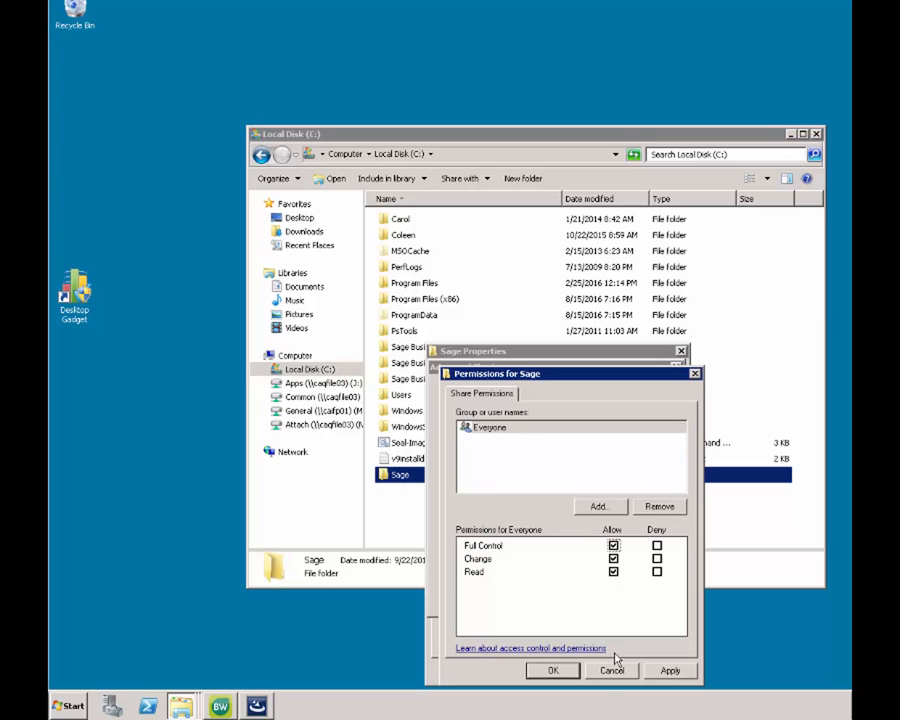
left_click(564, 669)
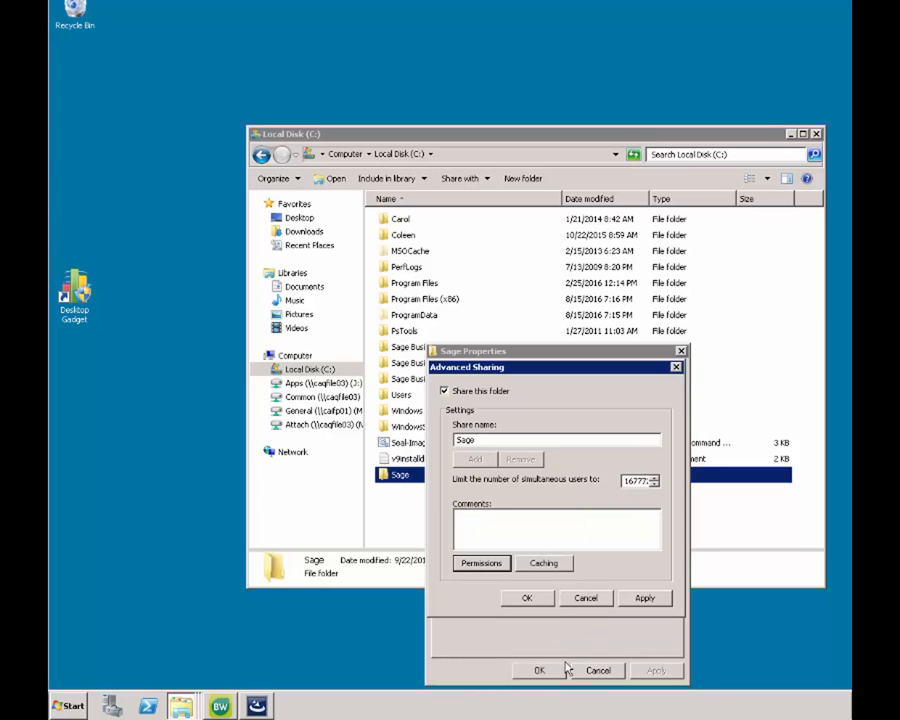
left_click(527, 598)
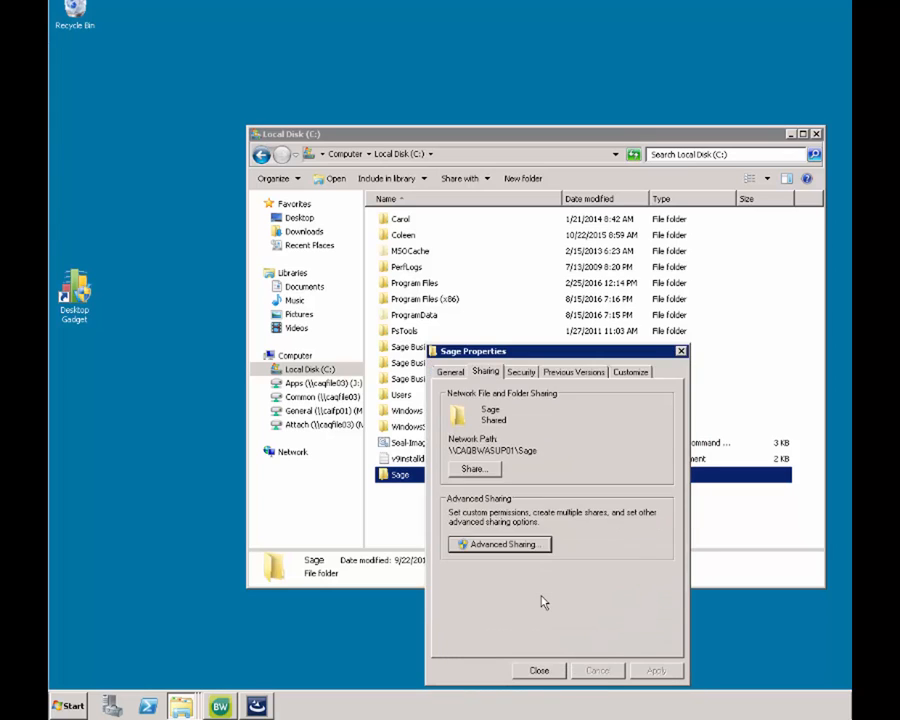
- Add Authenticated Users with Full control on the Sage folder's Security tab and close Properties
left_click(519, 374)
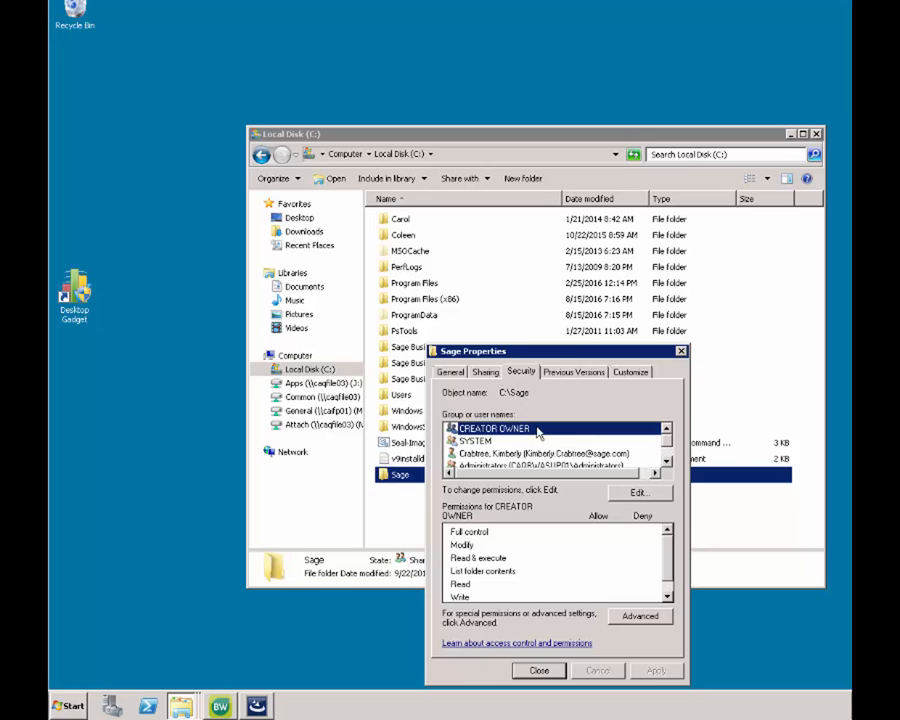
left_click(667, 462)
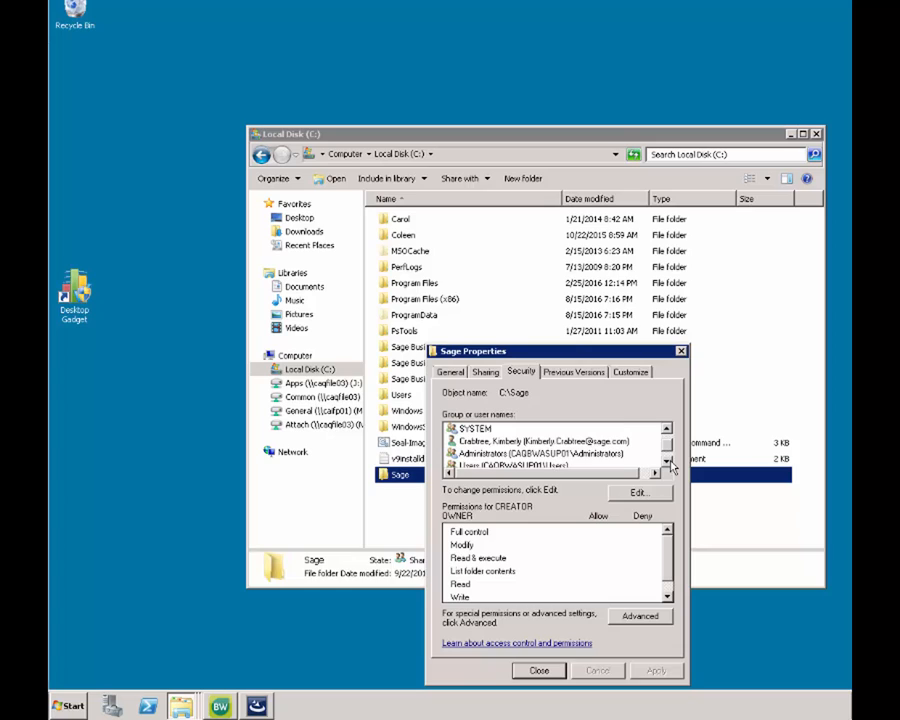
left_click(667, 462)
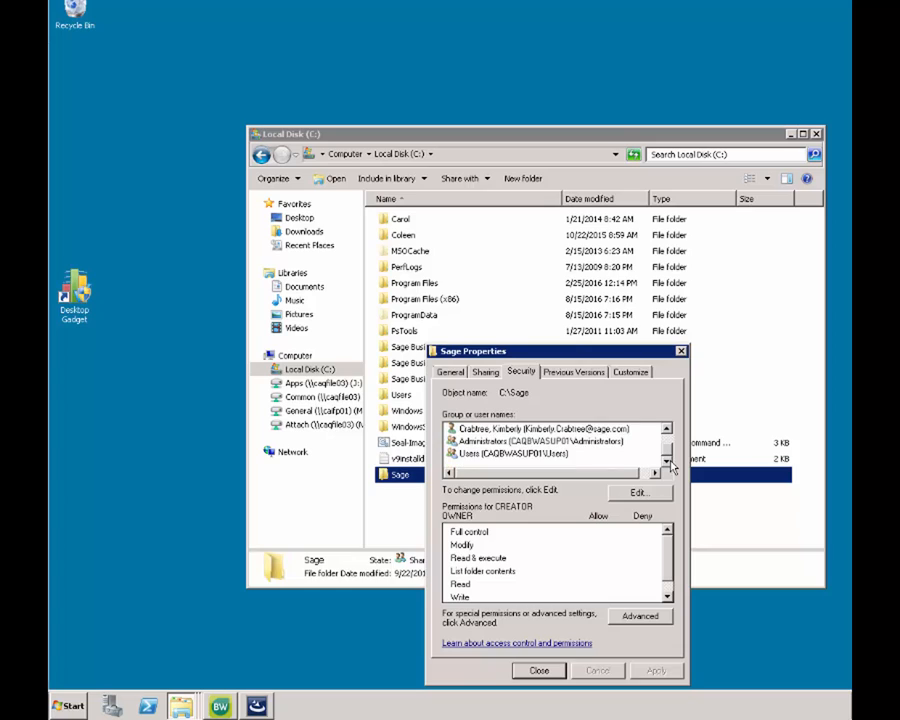
left_click(659, 495)
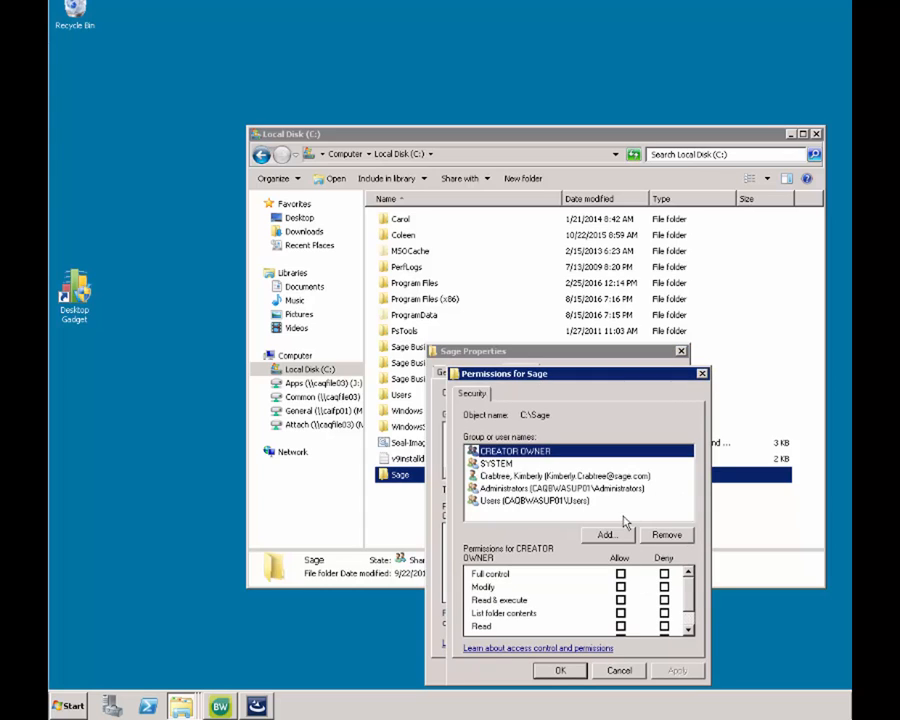
left_click(610, 539)
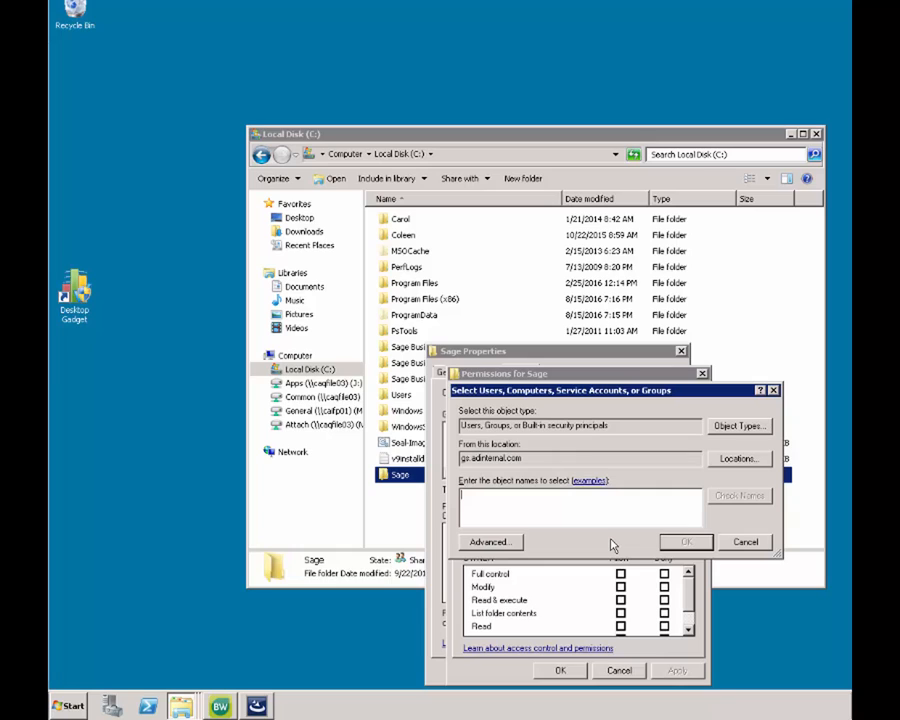
type("autho")
key("BackSpace")
type("enticated users")
key("Return")
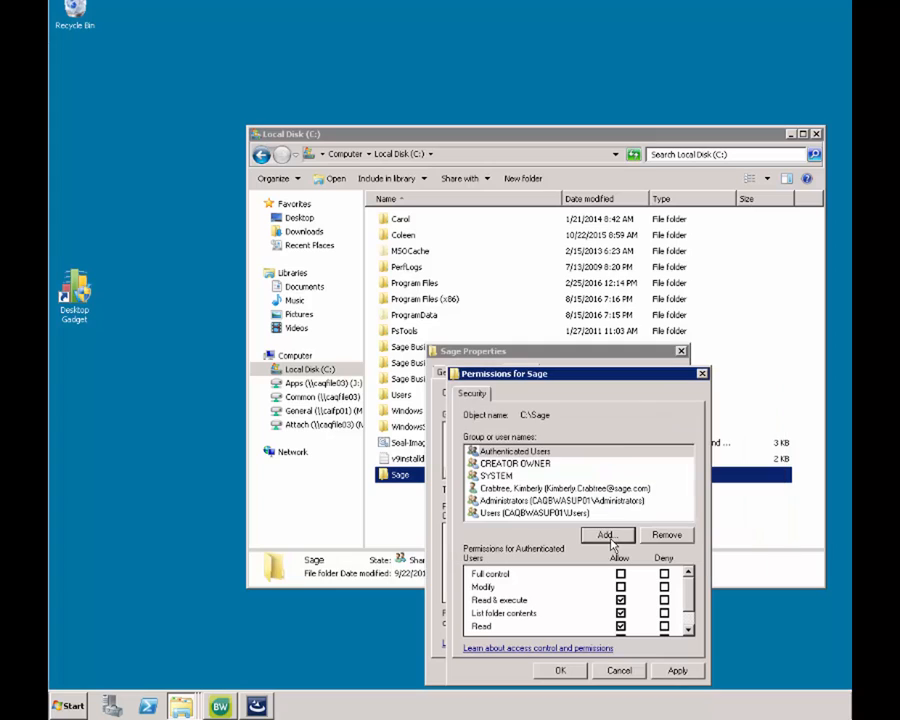
left_click(621, 575)
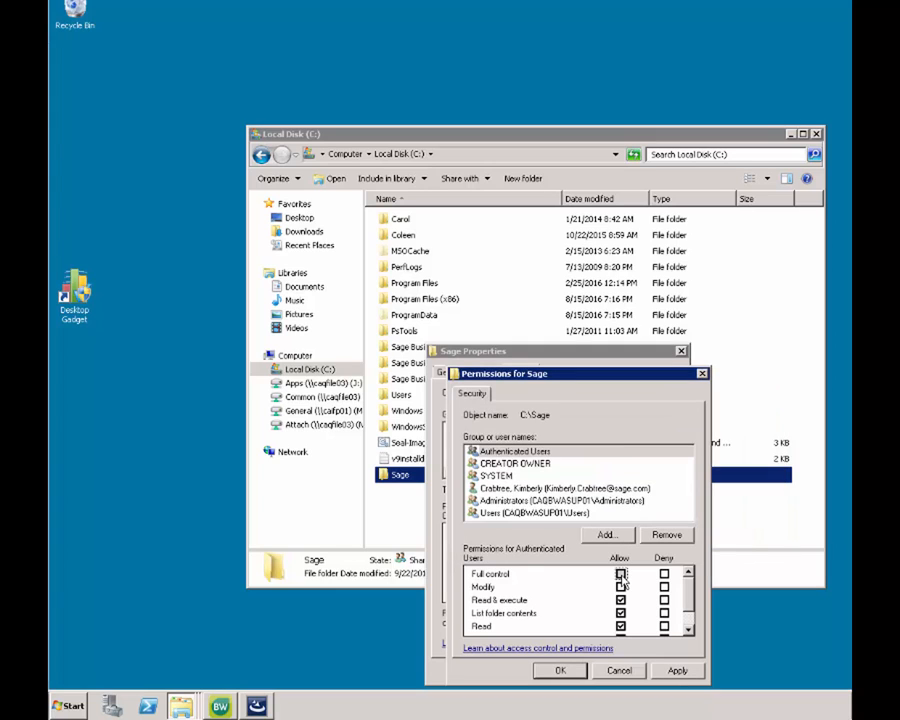
left_click(566, 670)
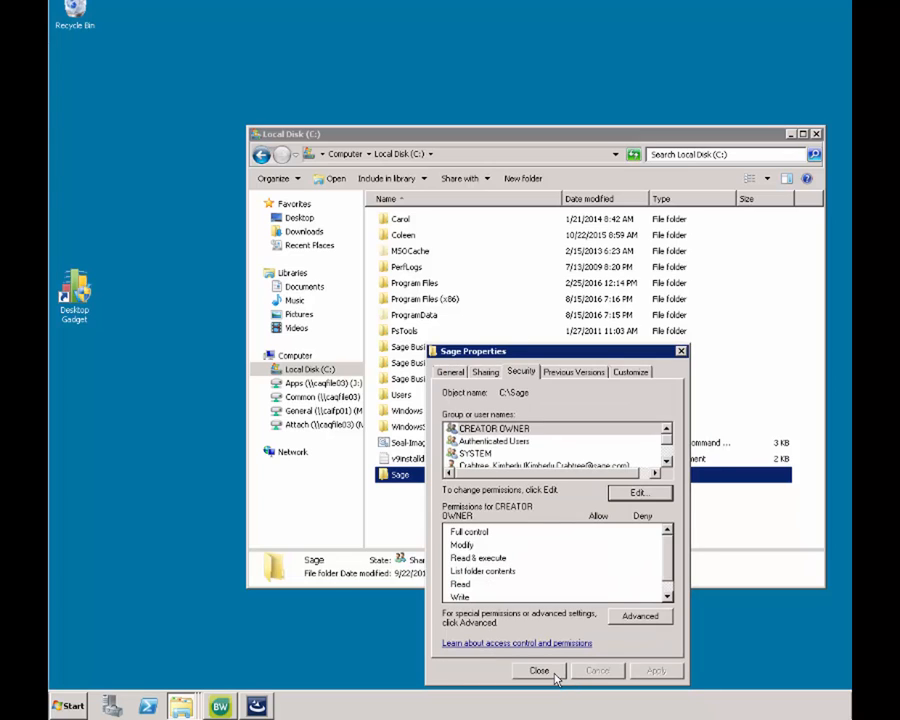
left_click(541, 670)
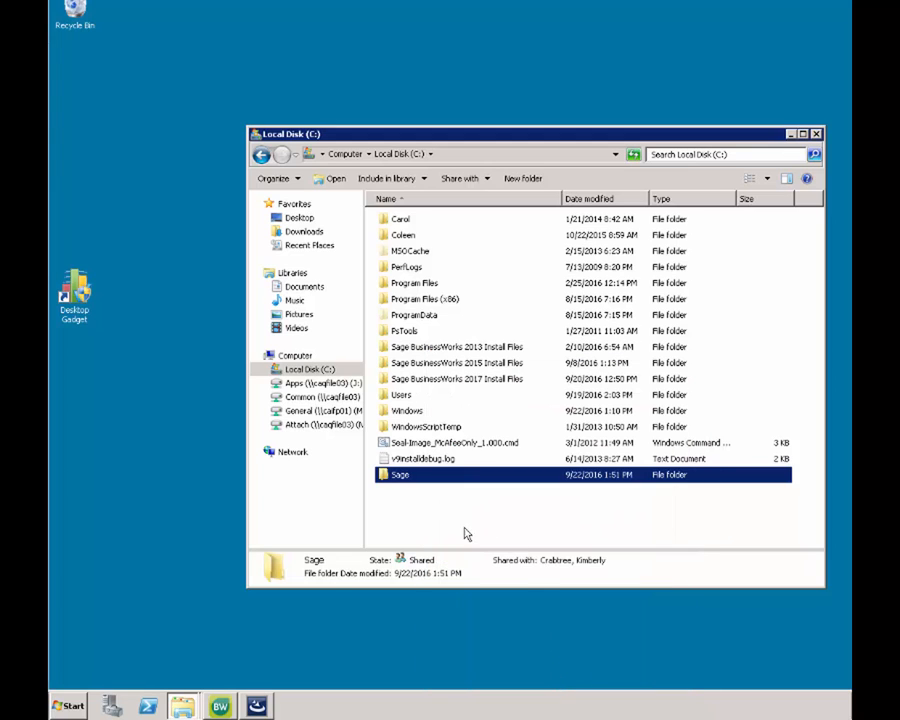
- Minimize Explorer, approve the installer's UAC prompt, and advance past the welcome page
left_click(790, 133)
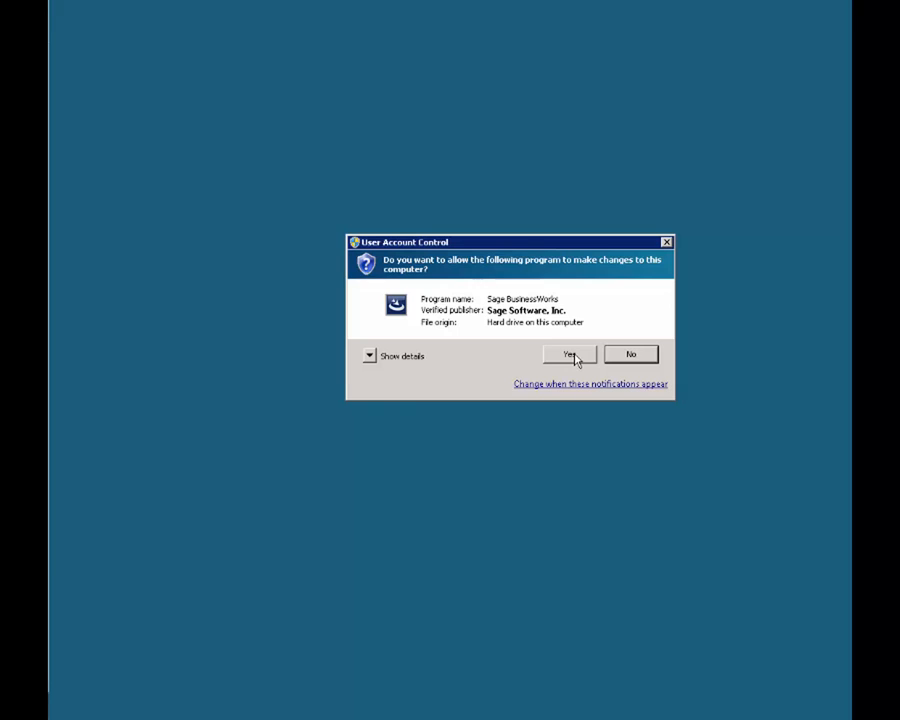
left_click(572, 356)
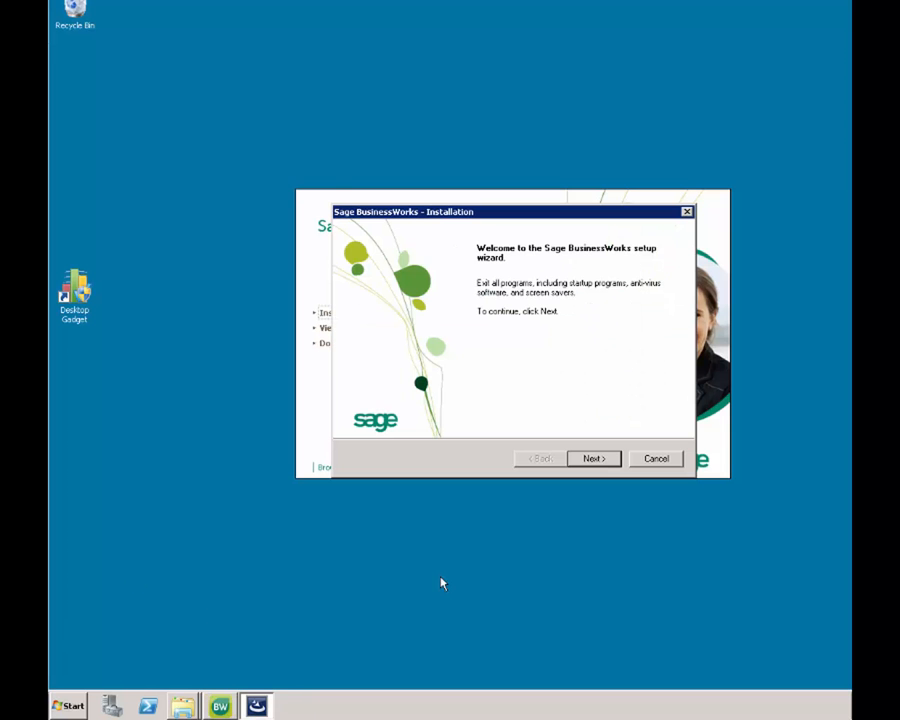
left_click(603, 460)
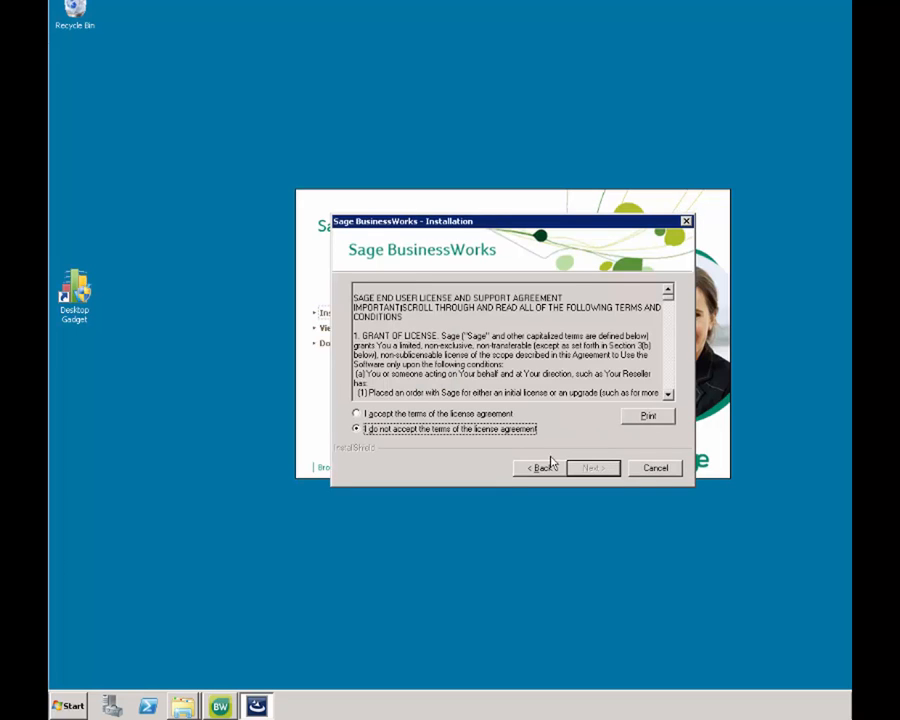
- Accept the license agreement and choose Network Installation as the installation type
left_click(458, 415)
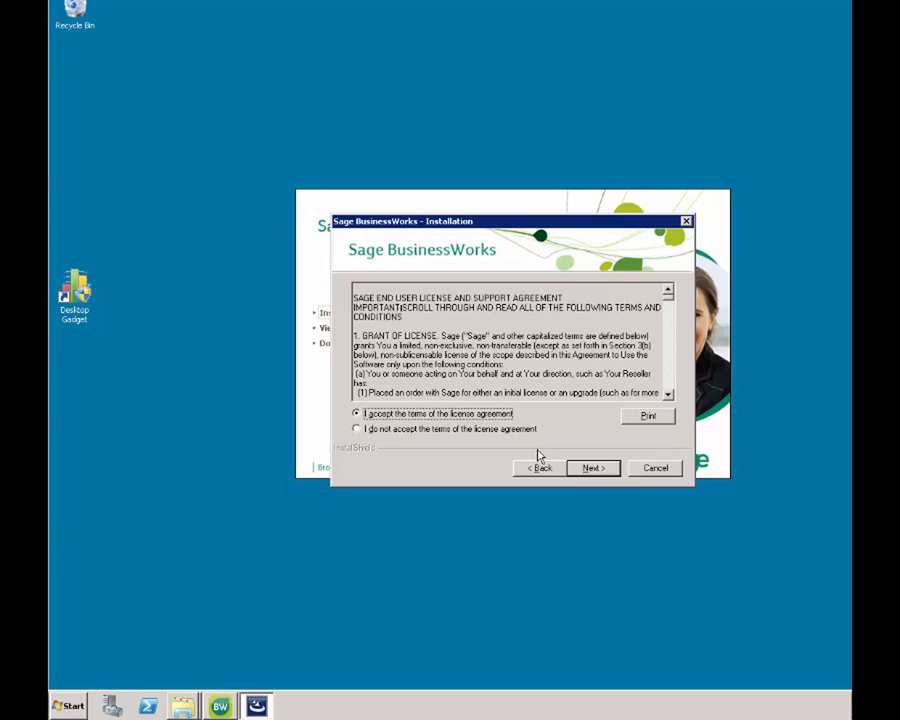
left_click(593, 468)
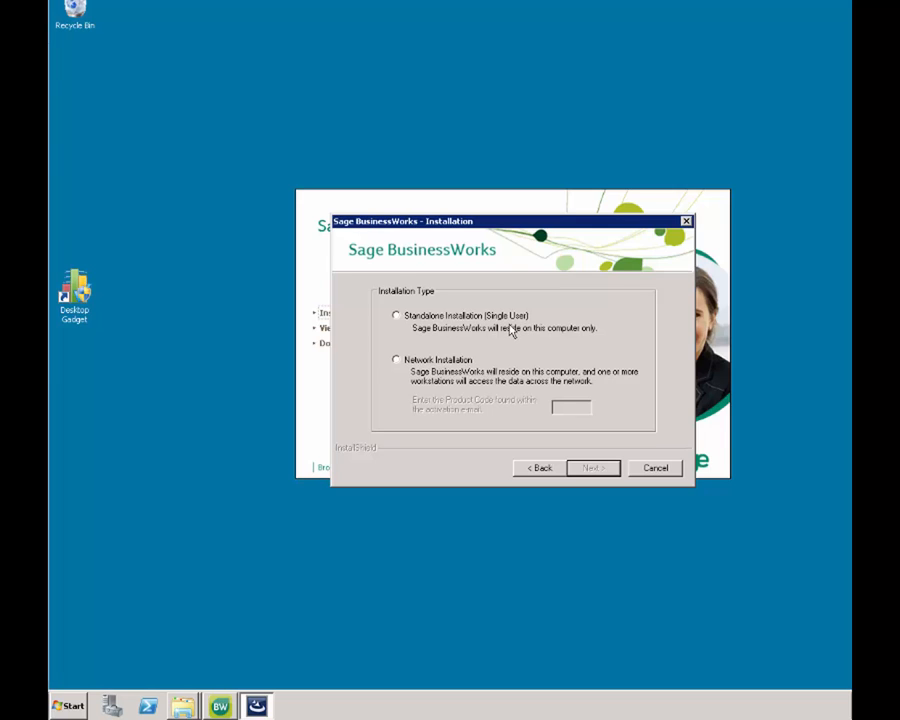
left_click(432, 362)
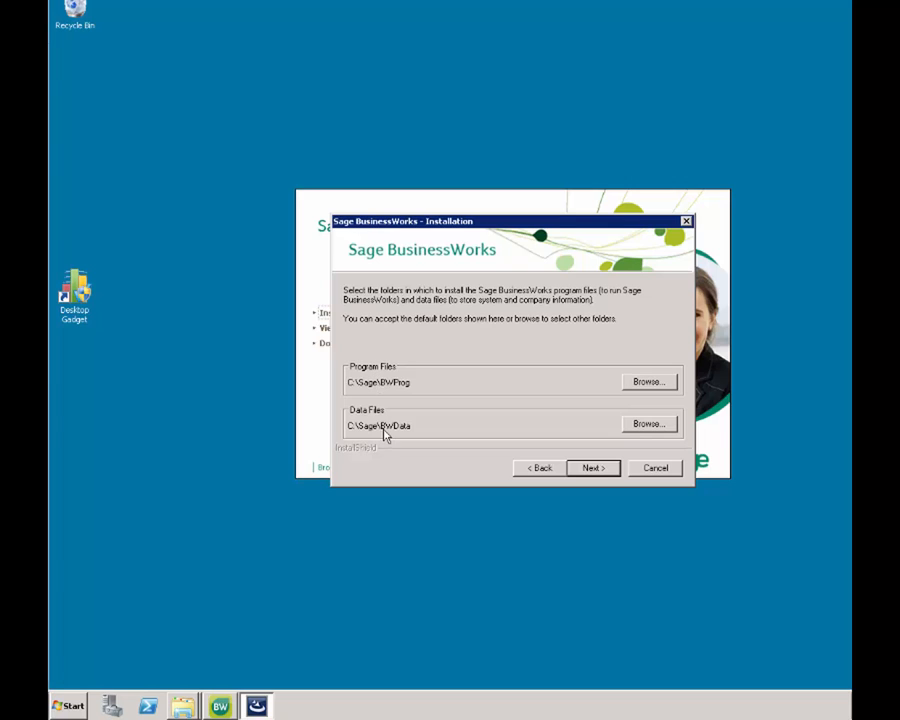
- Set the program files folder to C:\Sage\BWProg and move on to the Pervasive folder
left_click(653, 382)
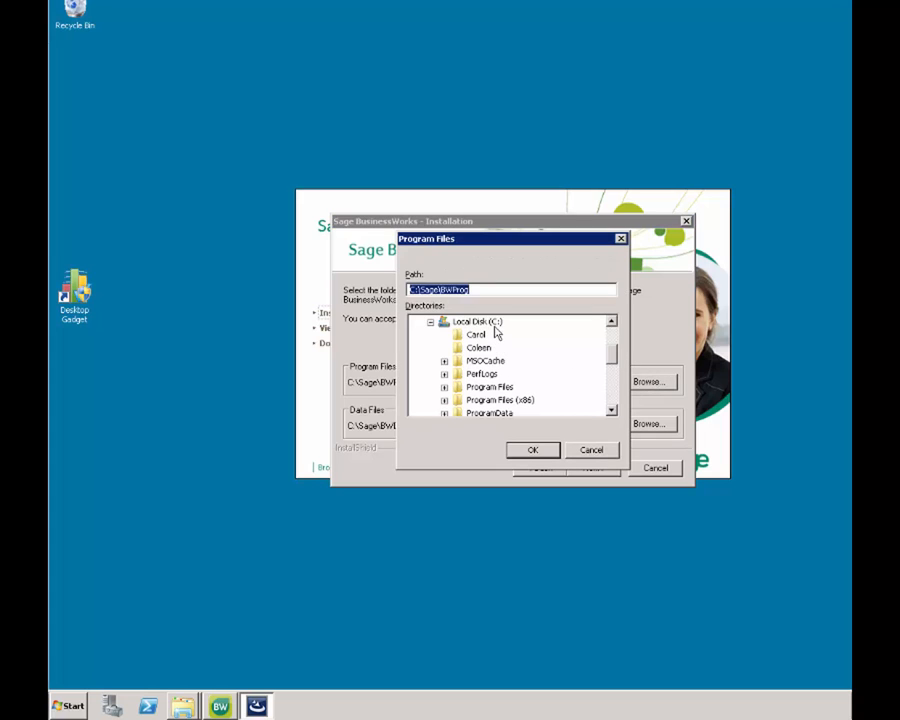
left_click_drag(614, 362, 603, 377)
left_click(472, 387)
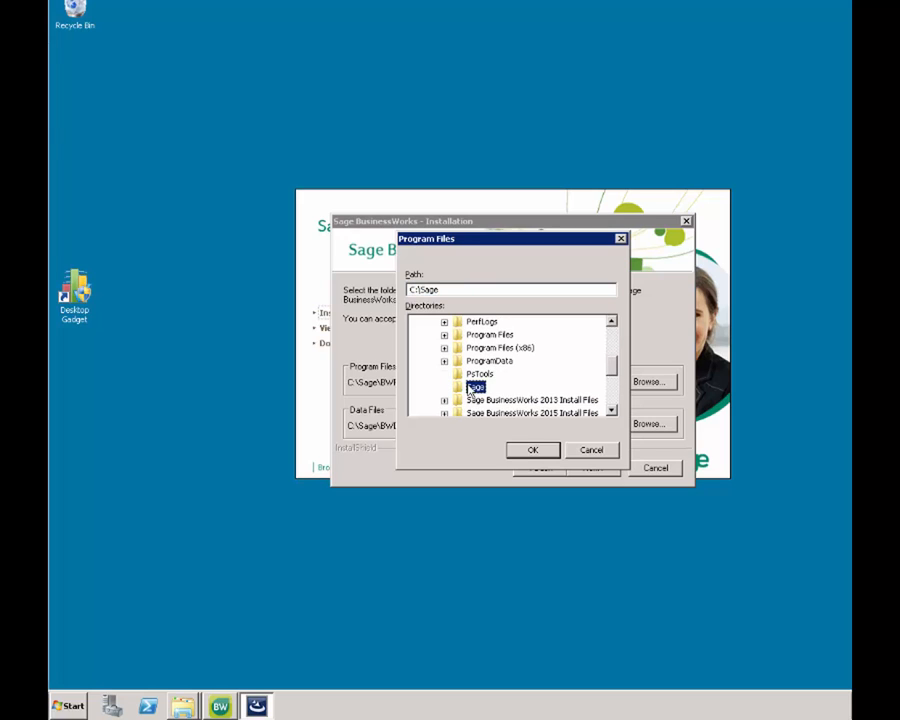
left_click(471, 291)
type("\\BWProg")
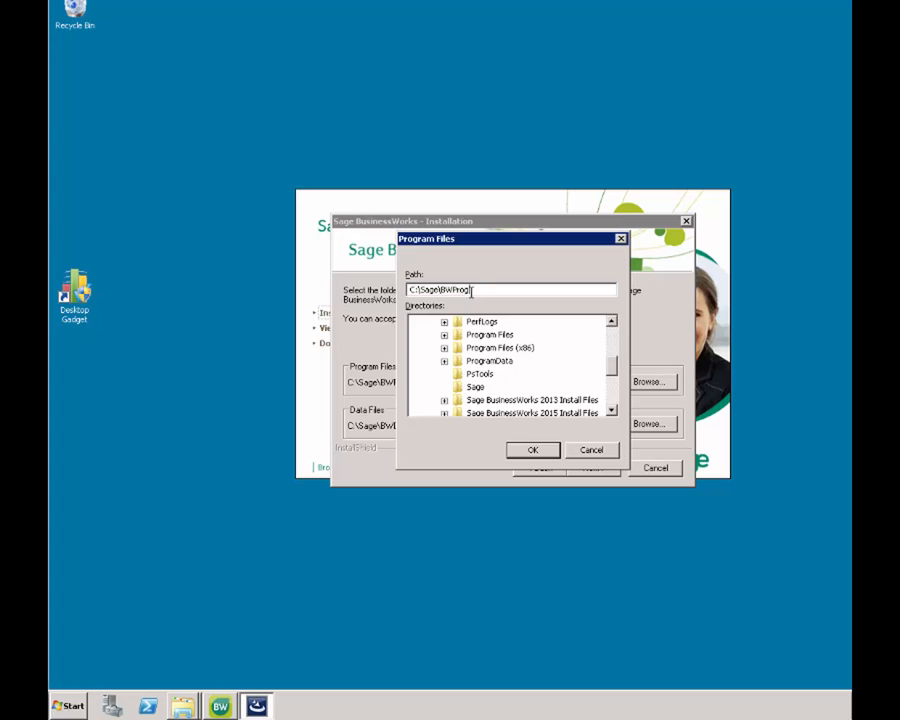
key("Return")
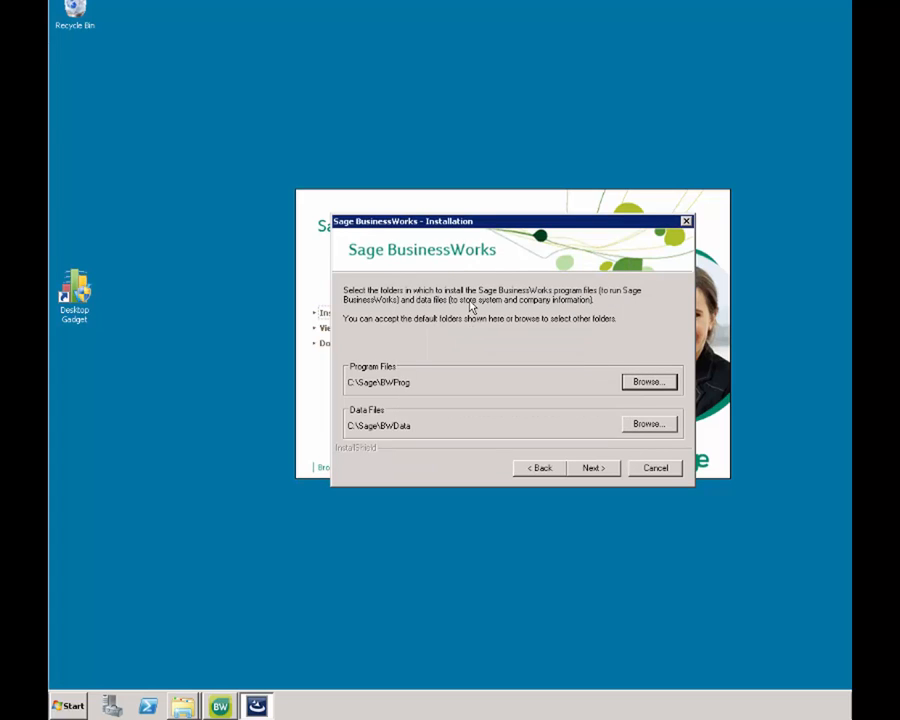
left_click(594, 468)
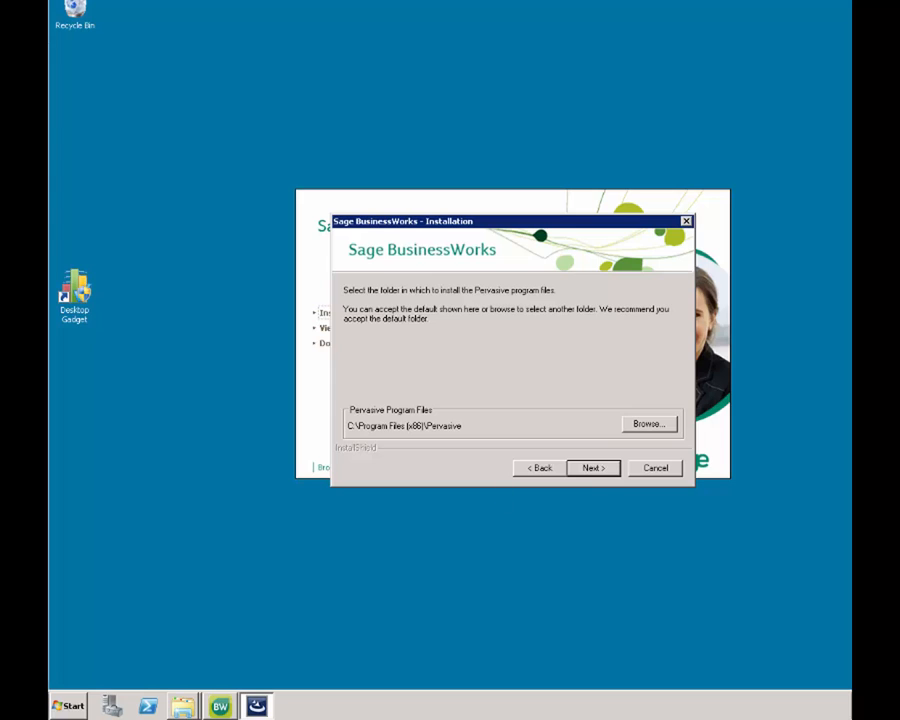
- Accept the default Pervasive folder, server BWData client data path and program folder, then install
key("Return")
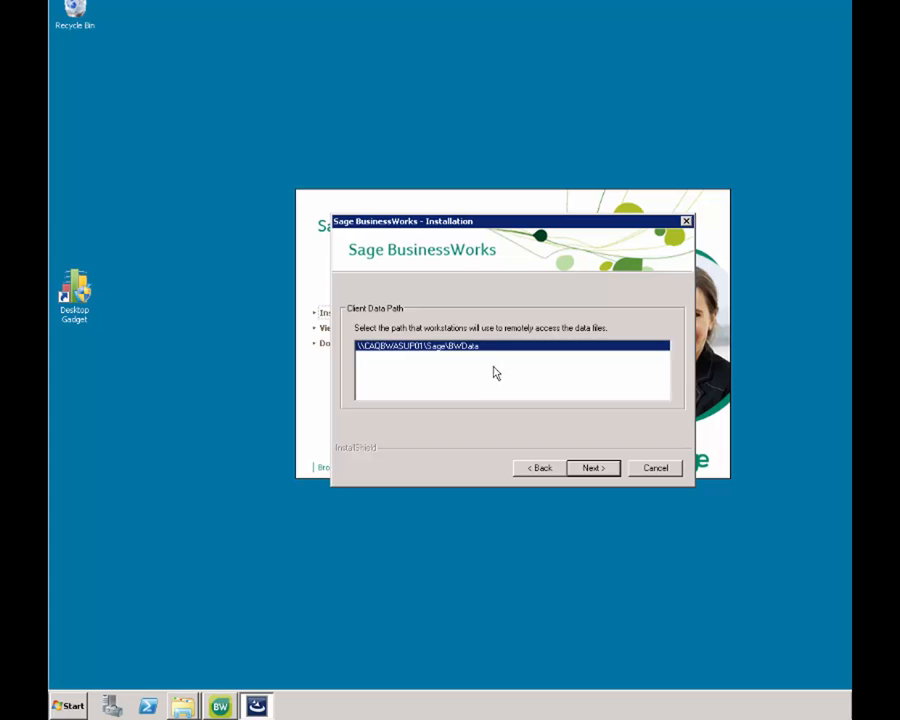
left_click(594, 468)
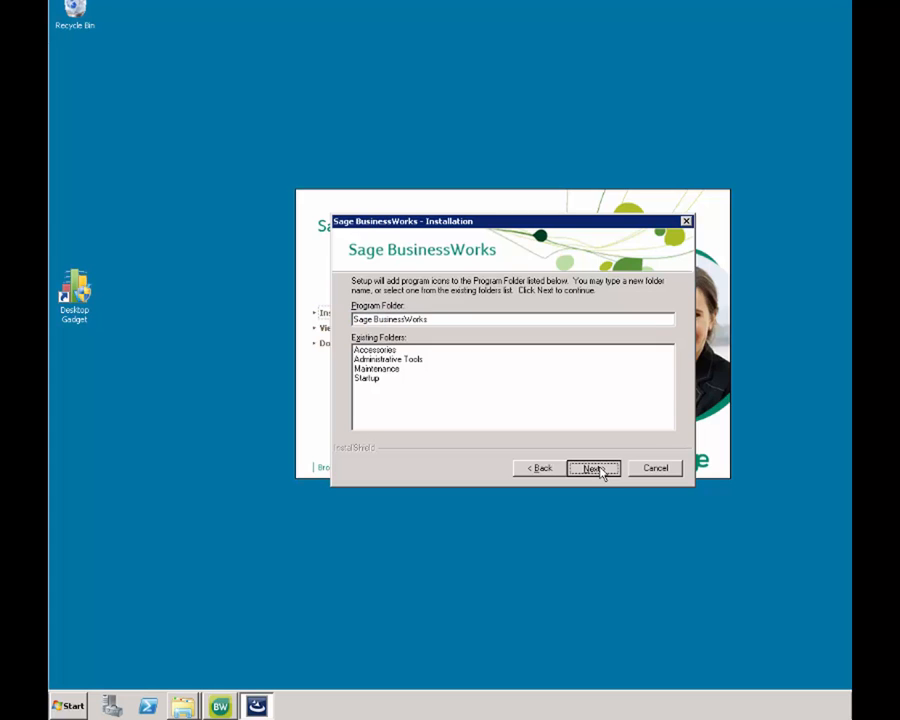
left_click(594, 468)
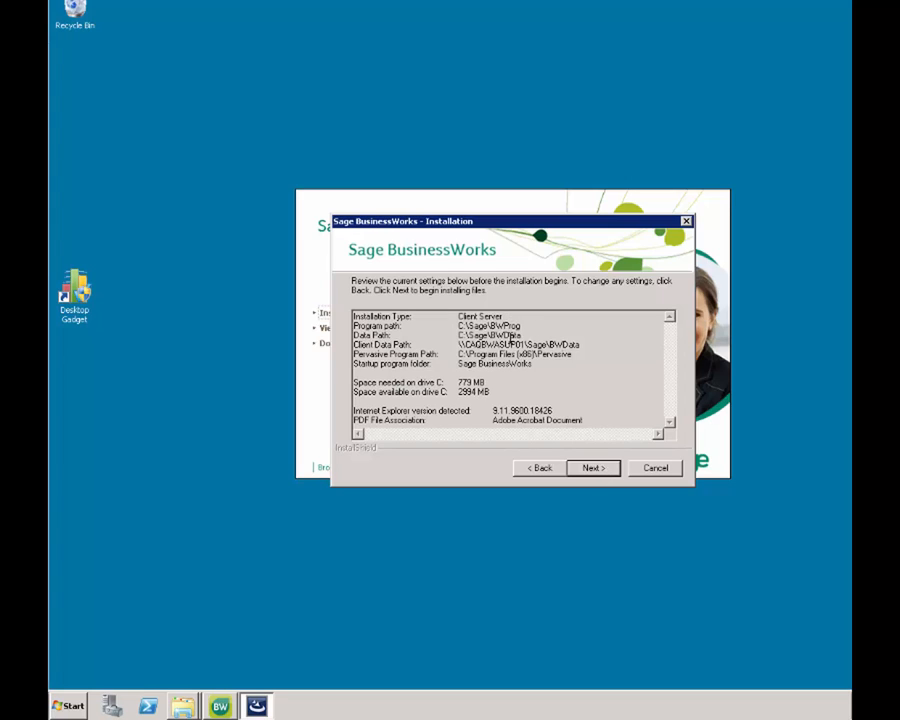
left_click(588, 469)
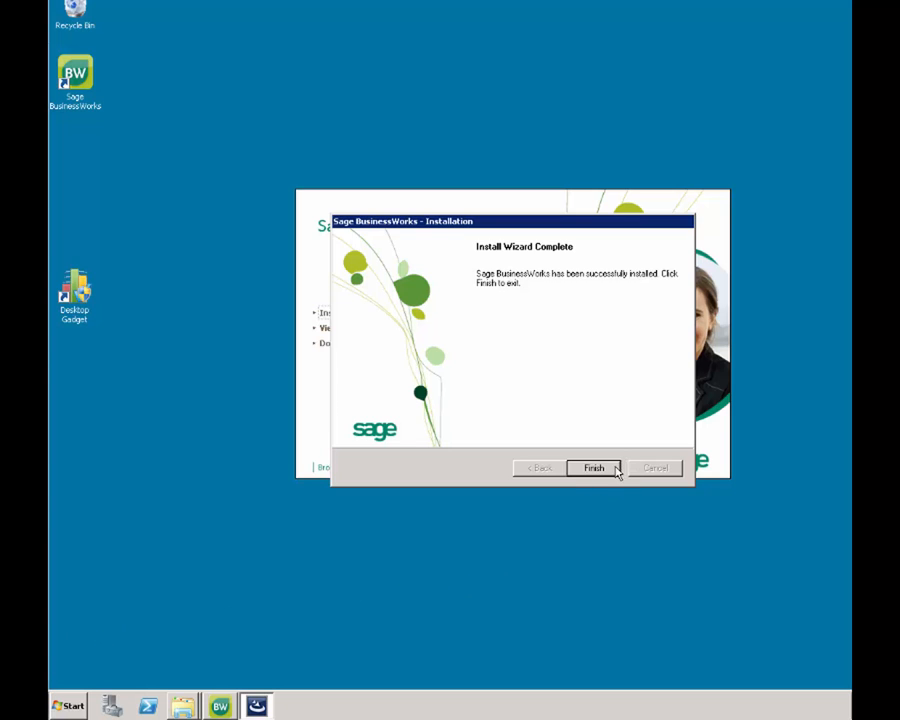
- Close the installer, launch Sage BusinessWorks from the desktop, log in, and open a company
left_click(594, 468)
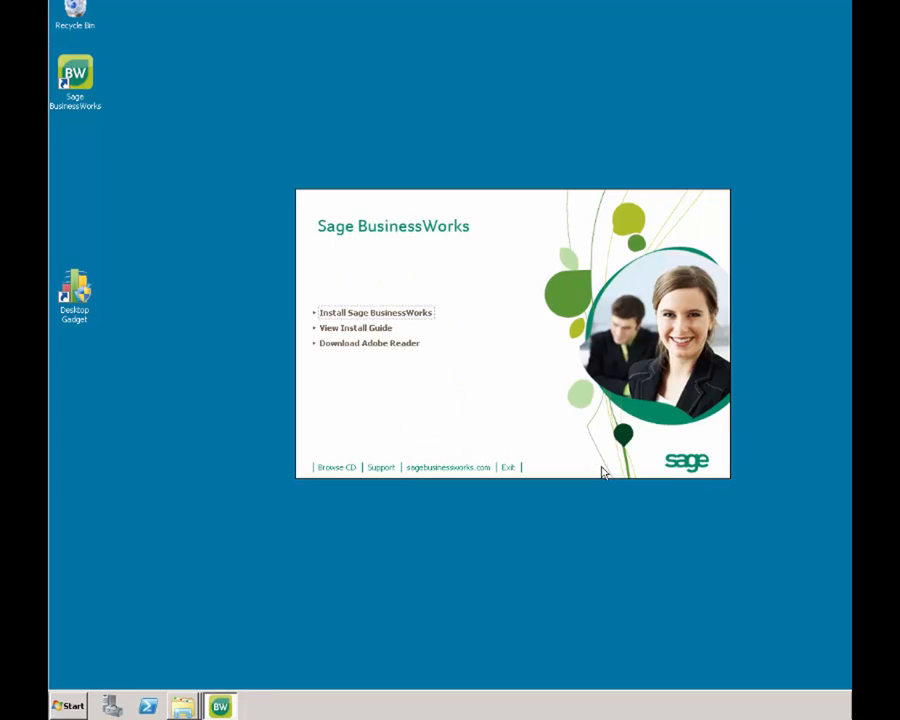
double_click(88, 82)
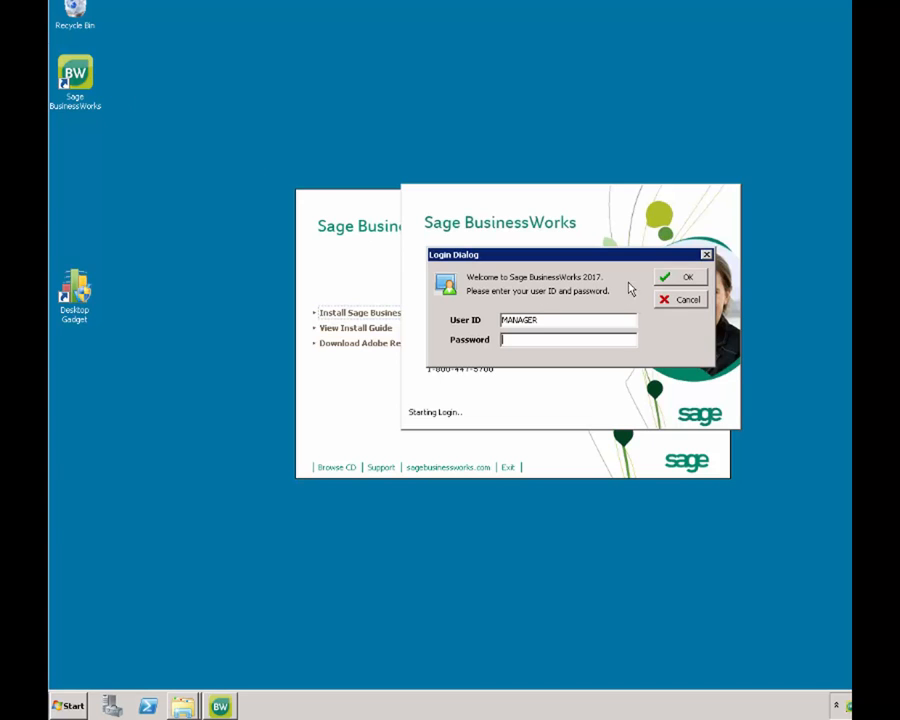
left_click(680, 276)
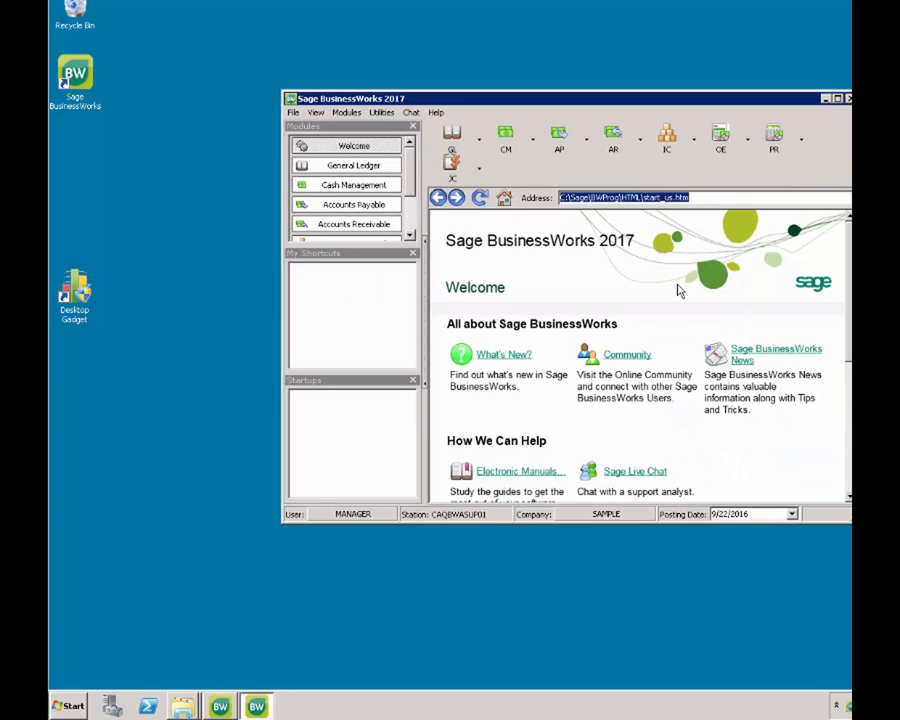
double_click(610, 518)
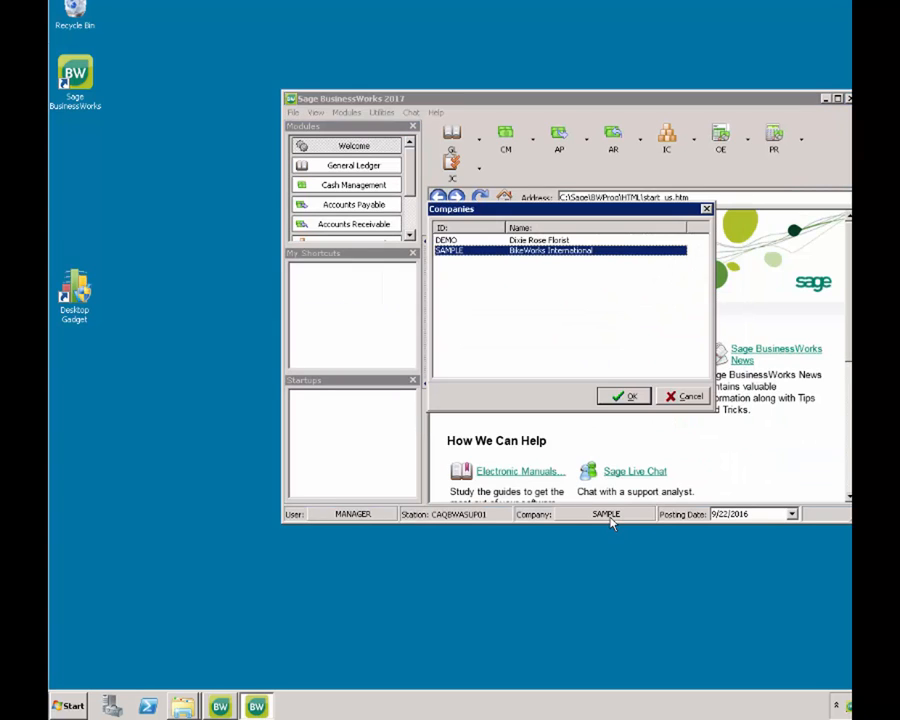
left_click(644, 394)
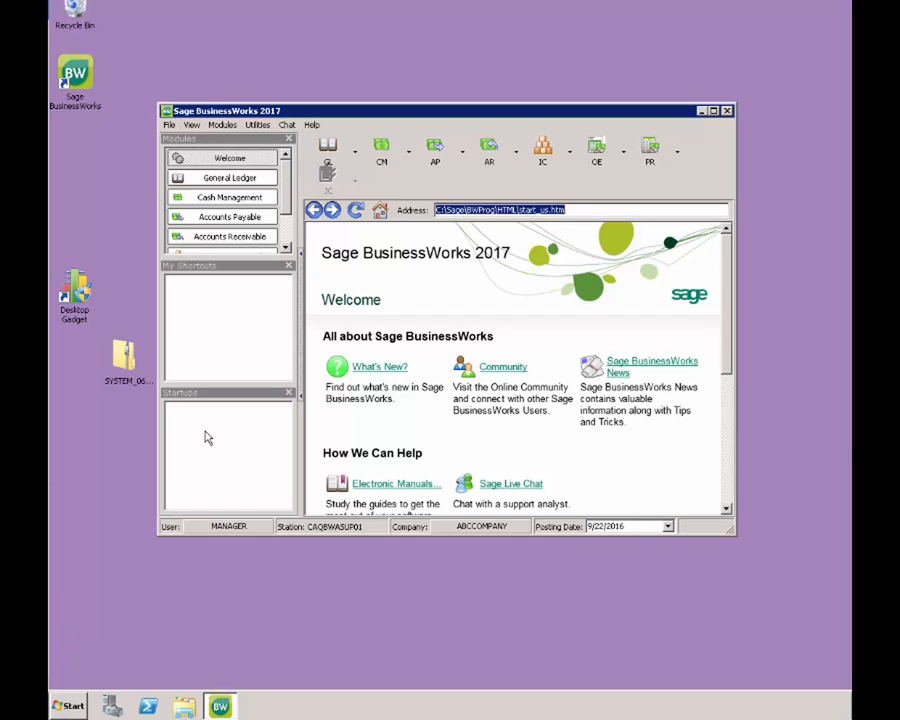
- Start the File > Backup wizard and select the SYSTEM database for backup
left_click(172, 126)
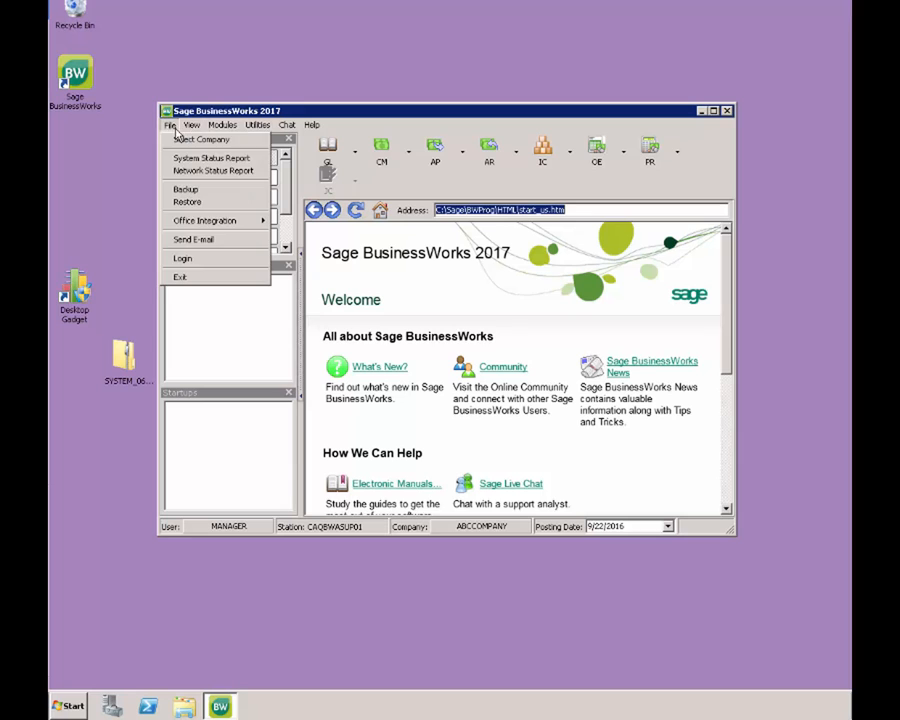
left_click(188, 190)
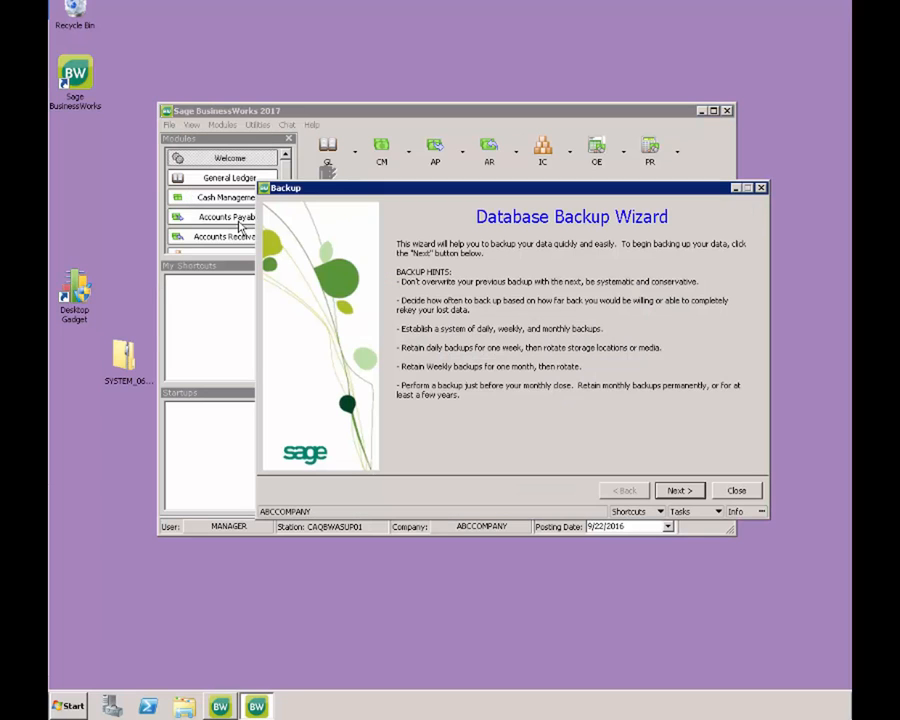
left_click(678, 490)
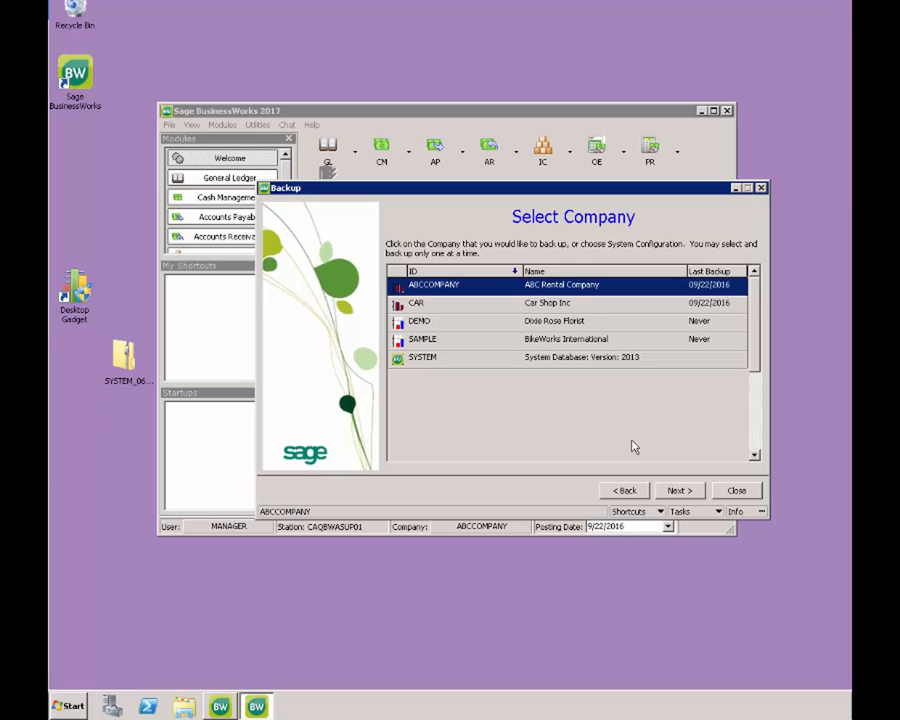
left_click(548, 360)
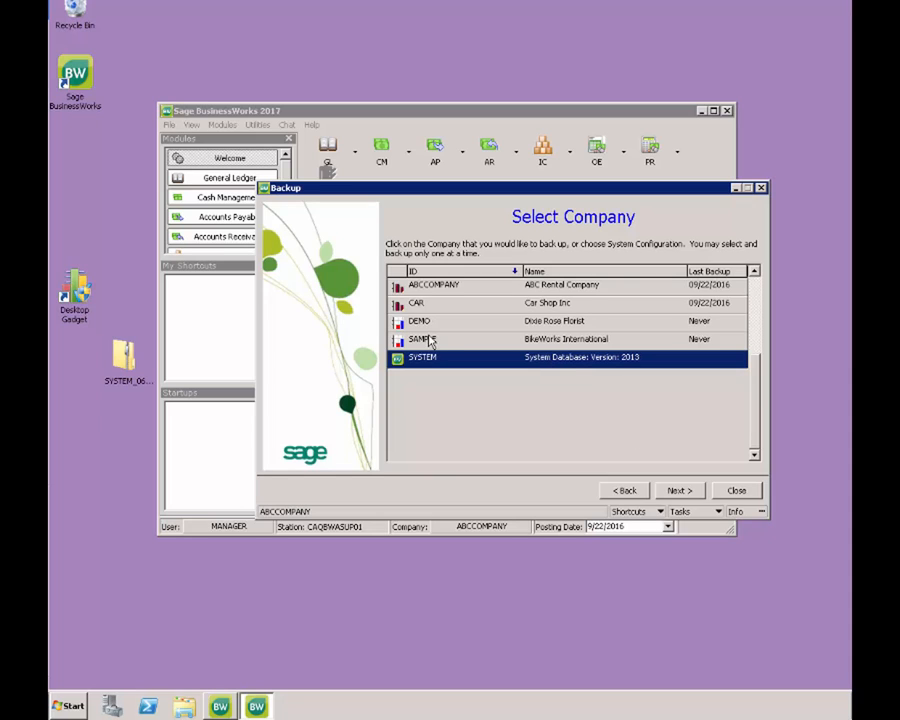
left_click(668, 497)
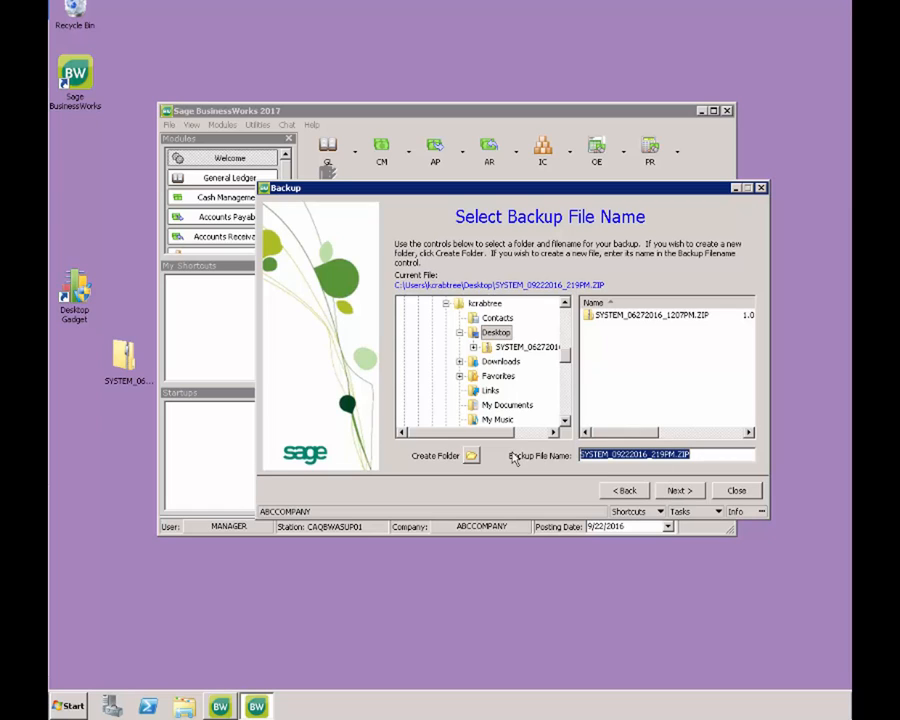
- Create a NewServer folder as the backup location and run the SYSTEM backup
left_click(470, 456)
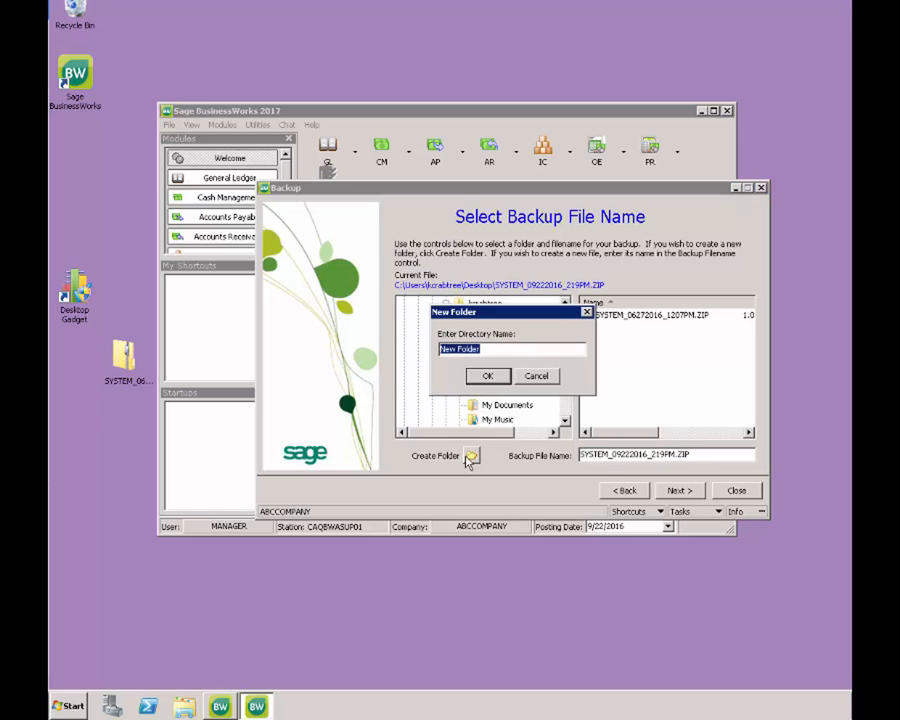
type("Ne")
key("BackSpace")
key("BackSpace")
type("NewServer")
key("Return")
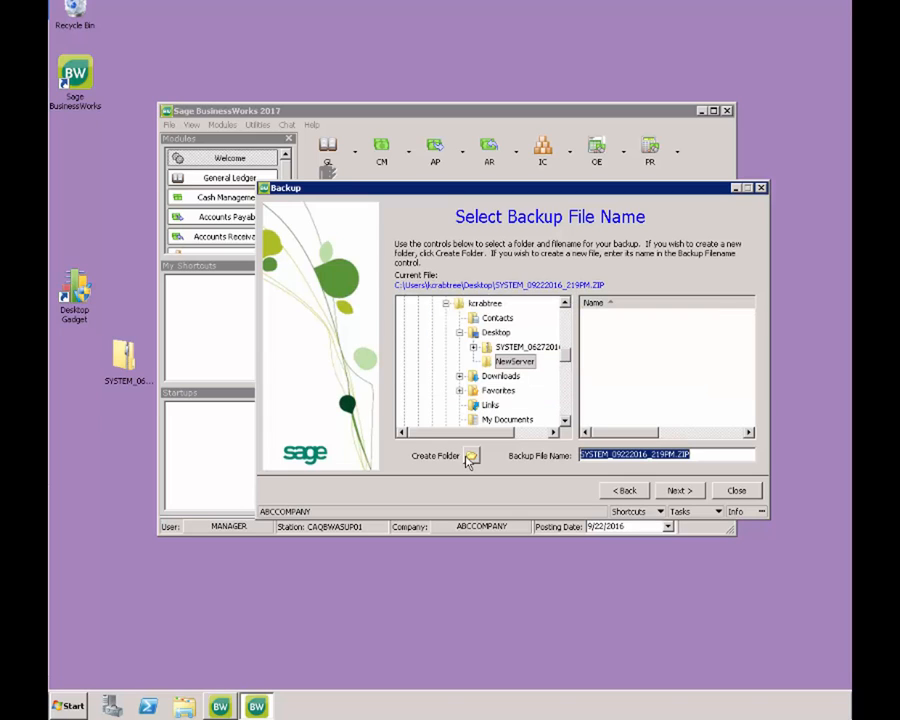
left_click(678, 490)
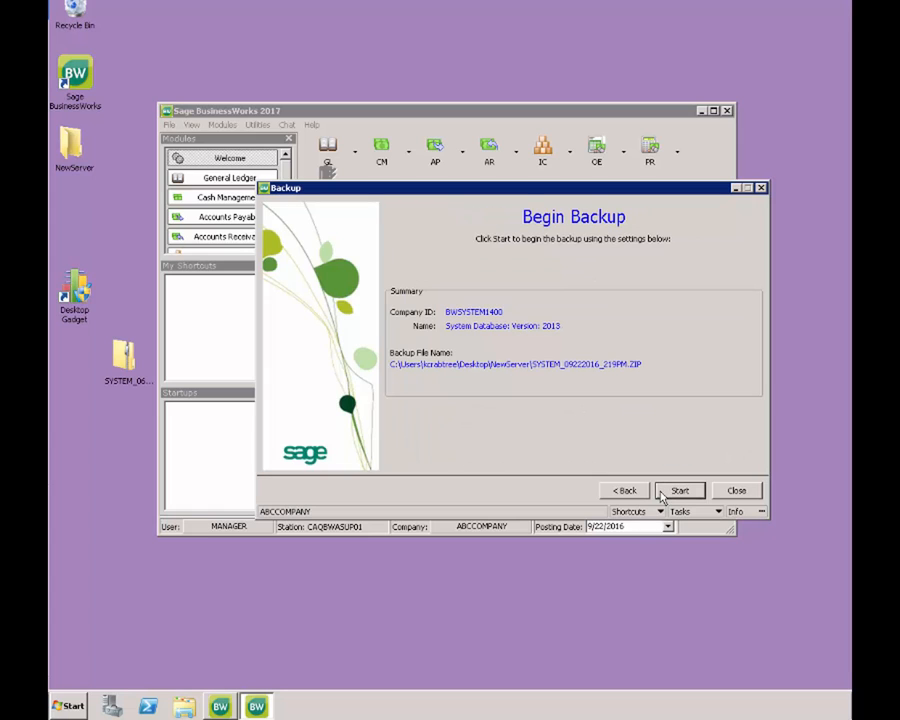
left_click(661, 494)
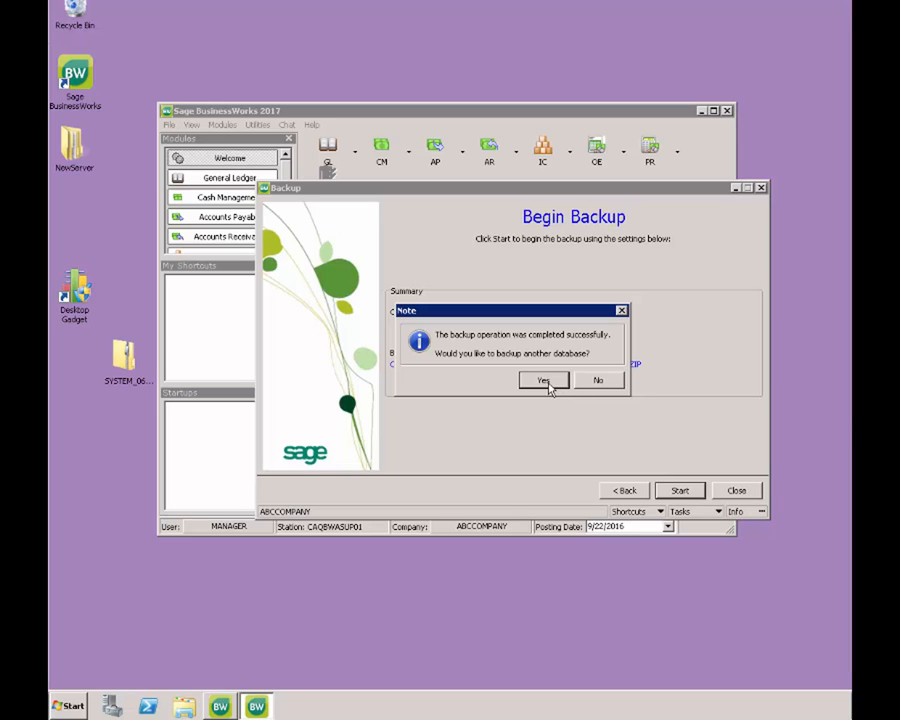
- Back up ABCCOMPANY into the NewServer folder, then decline further backups
left_click(543, 381)
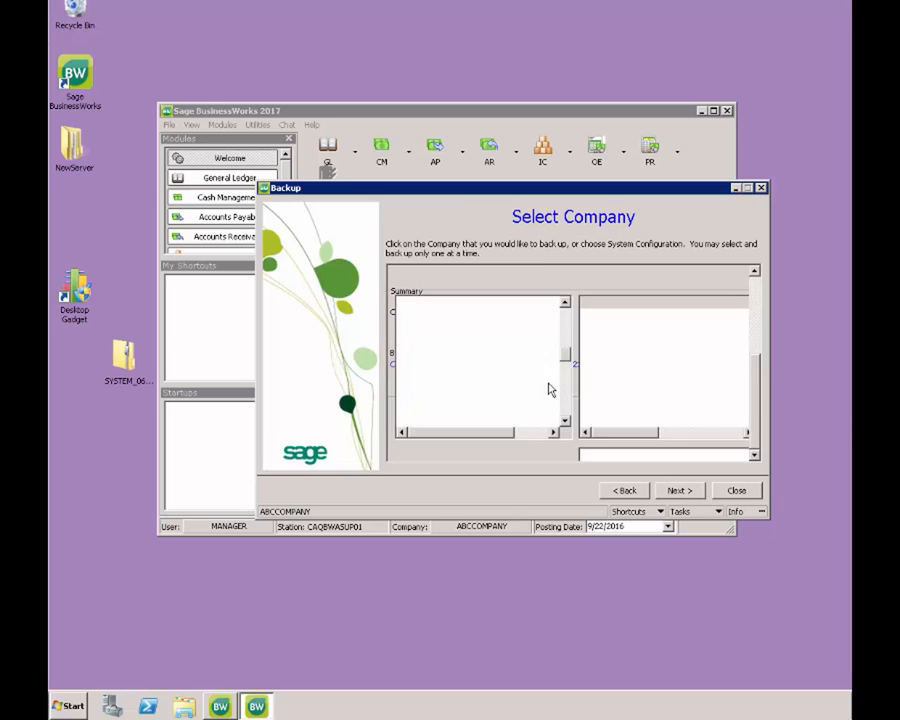
left_click(444, 291)
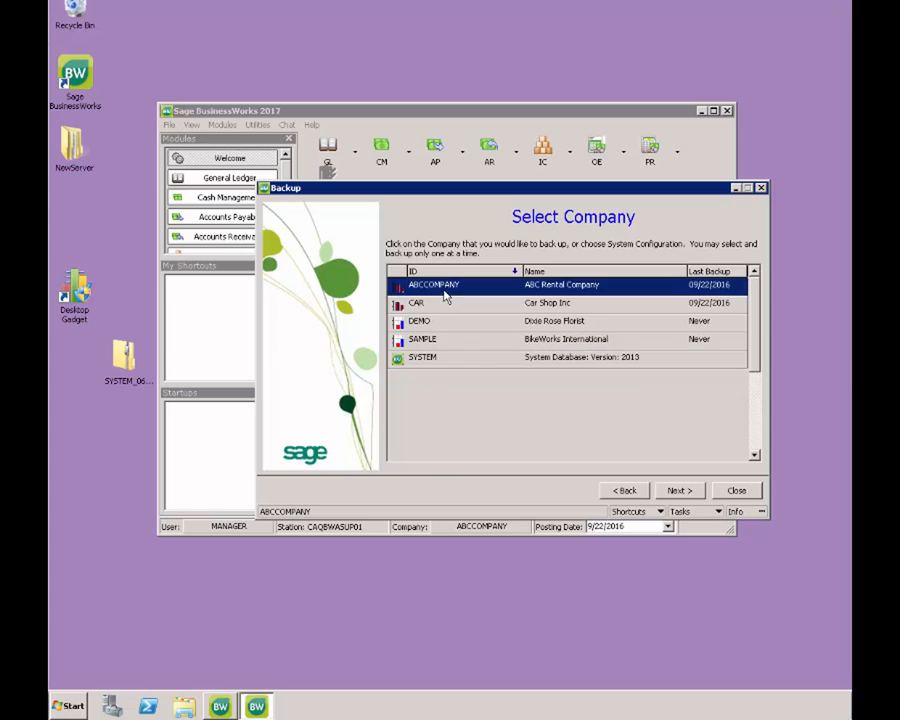
left_click(679, 491)
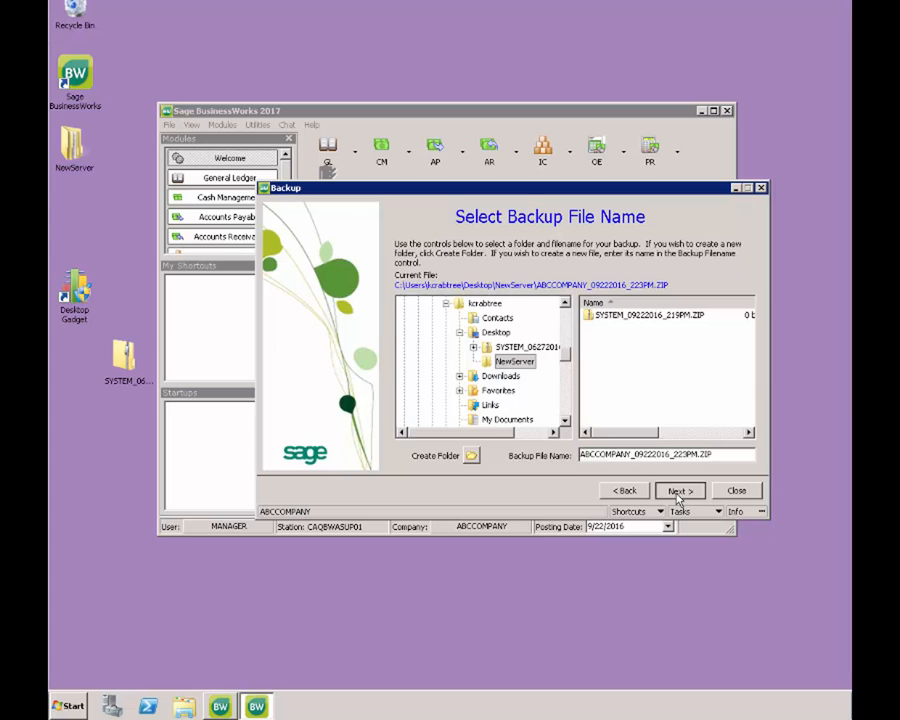
left_click(678, 492)
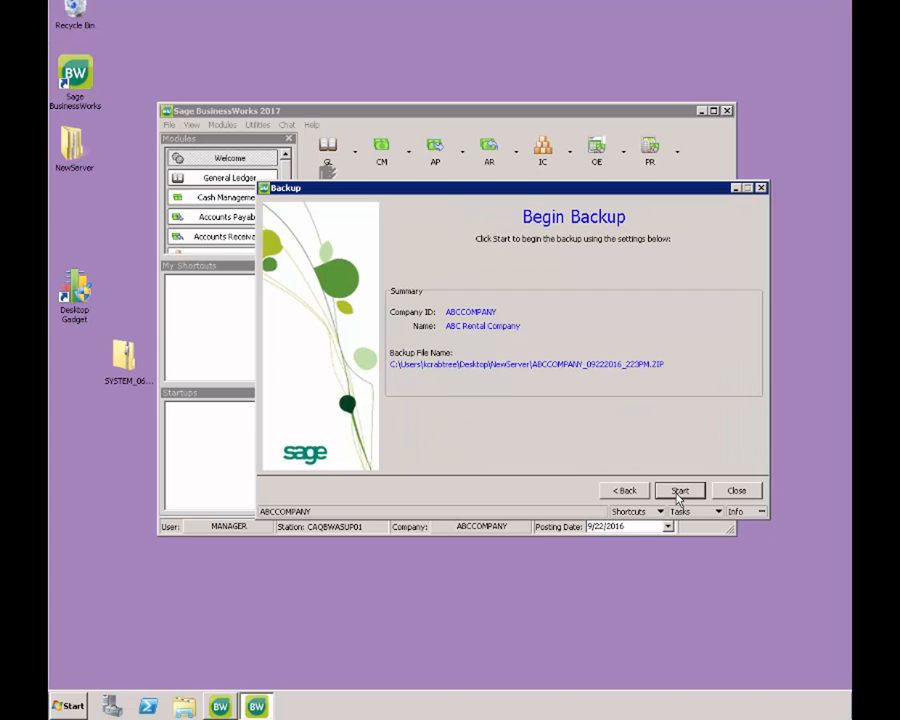
left_click(679, 491)
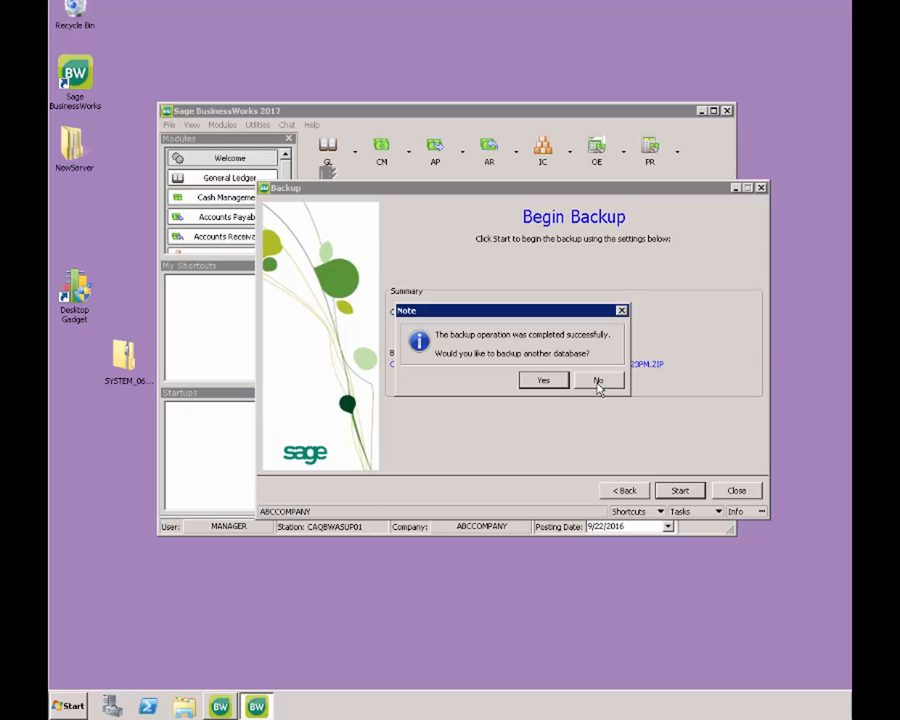
left_click(598, 381)
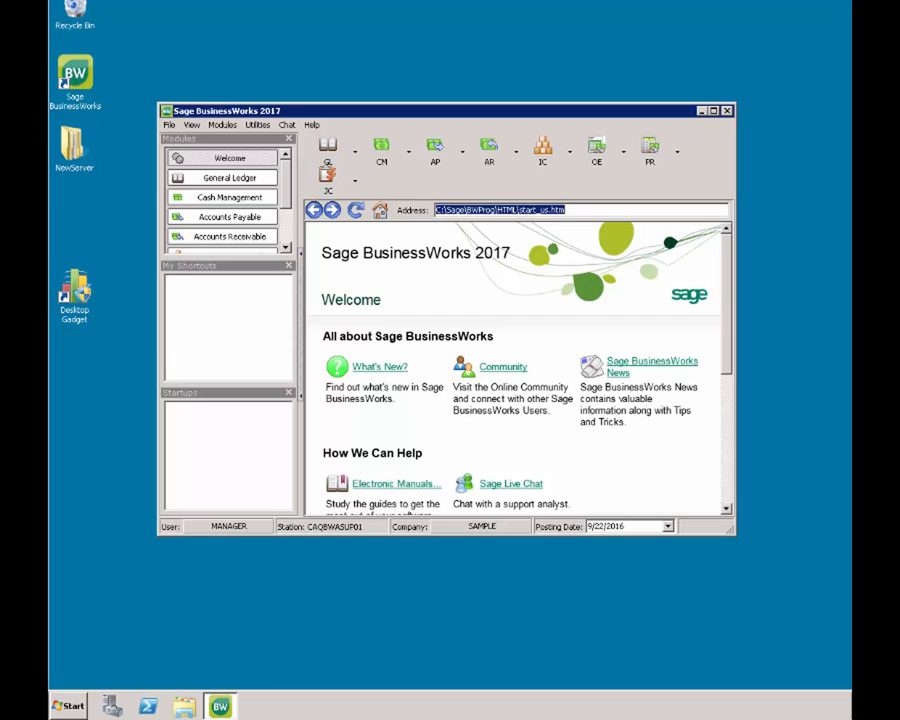
- Restore the System Manager Database from the SYSTEM ZIP in Desktop\NewServer
left_click(84, 152)
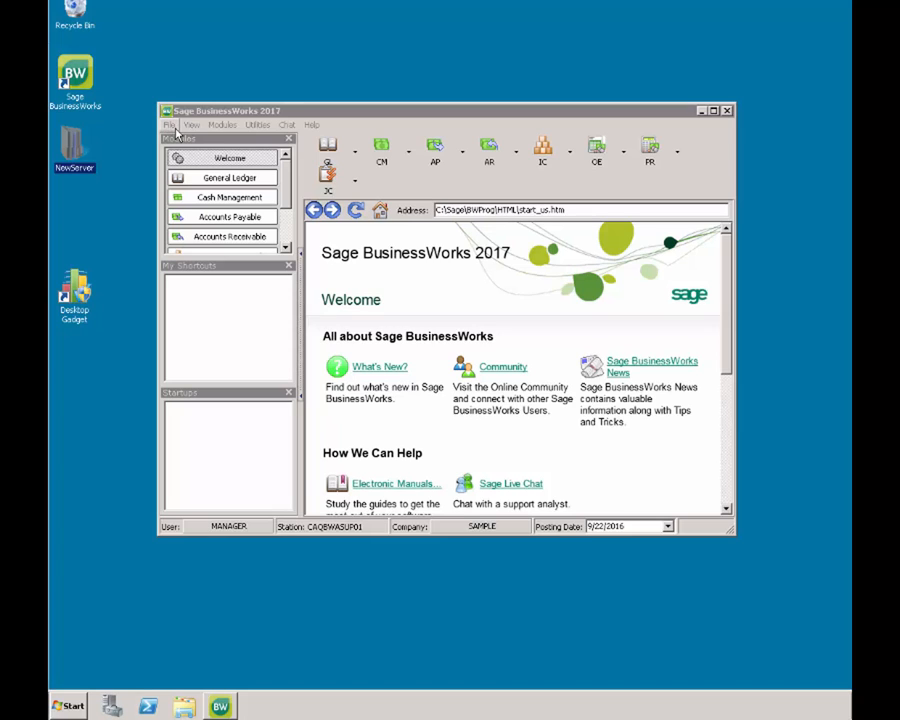
left_click(170, 125)
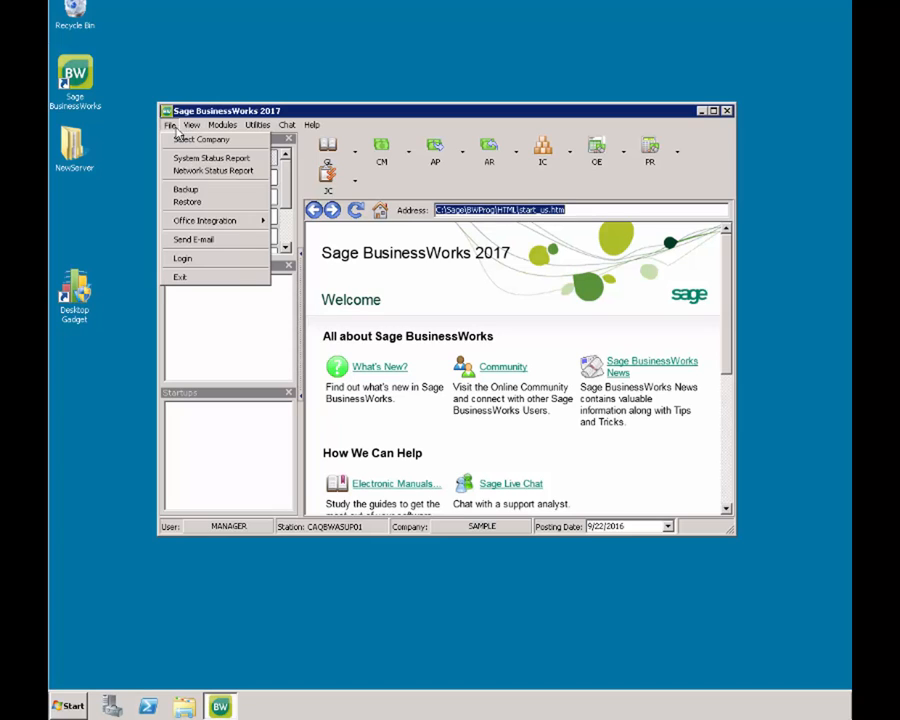
left_click(195, 201)
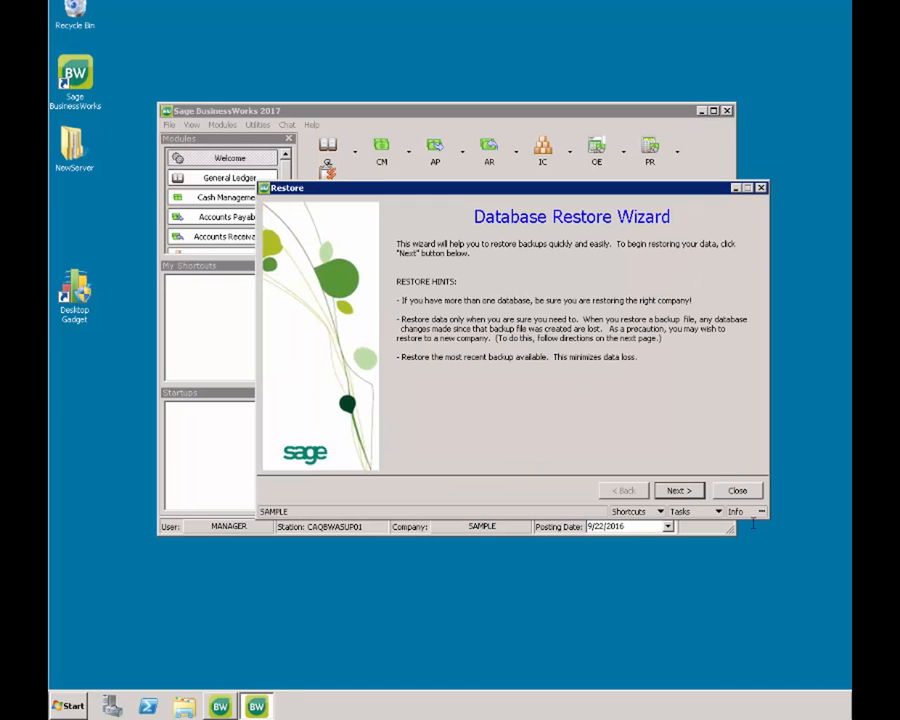
left_click(690, 489)
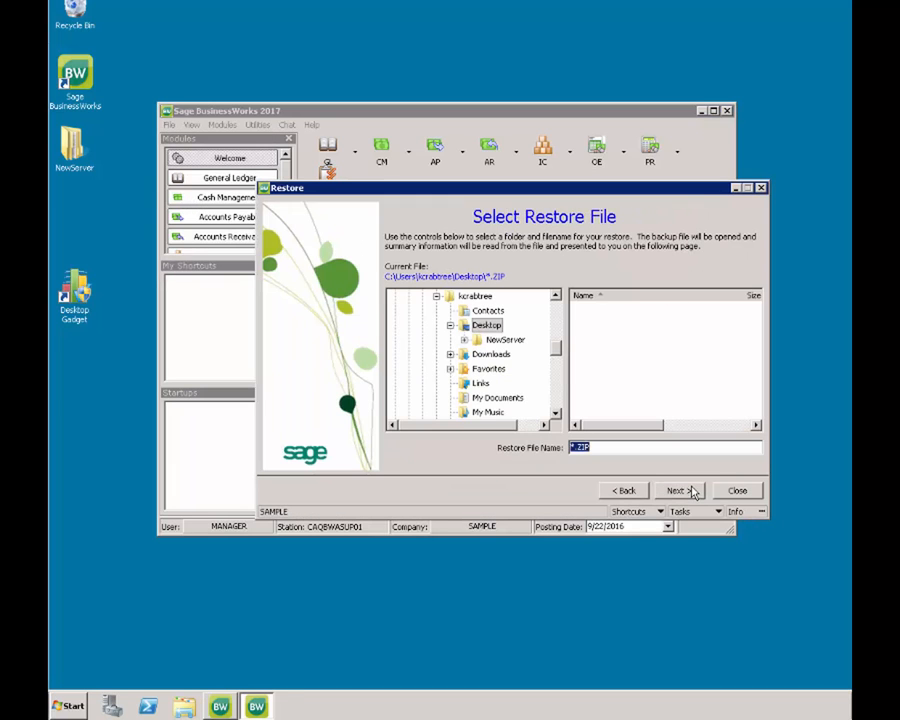
left_click(512, 341)
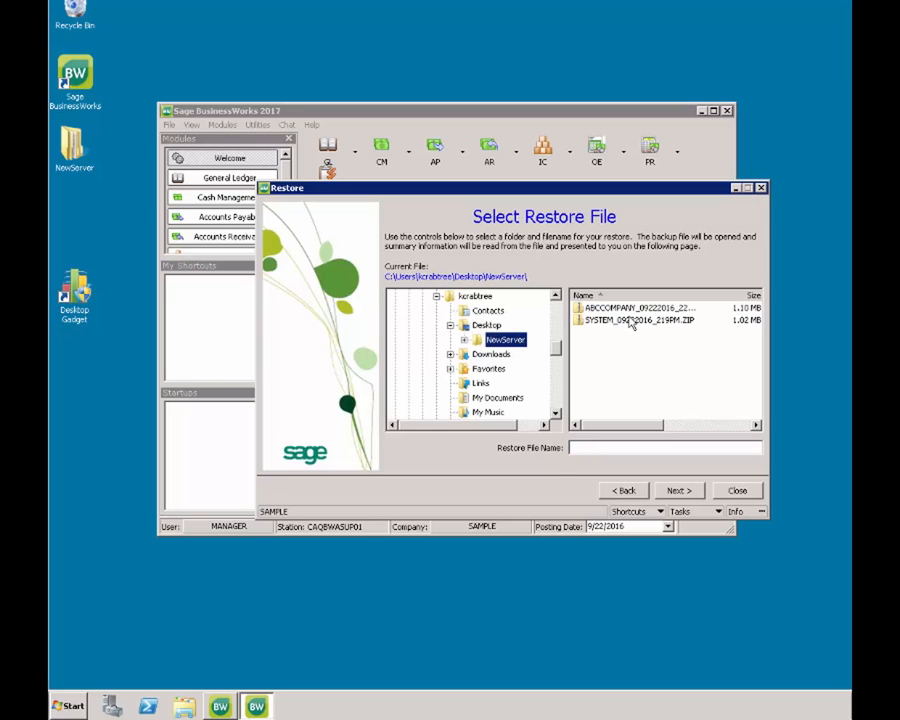
left_click(630, 321)
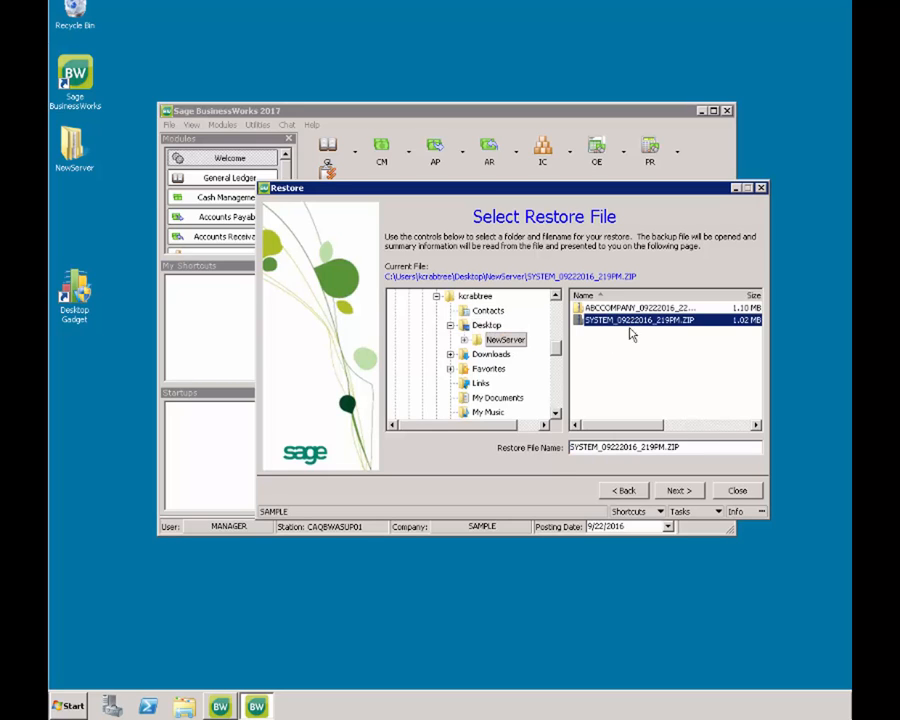
left_click(680, 491)
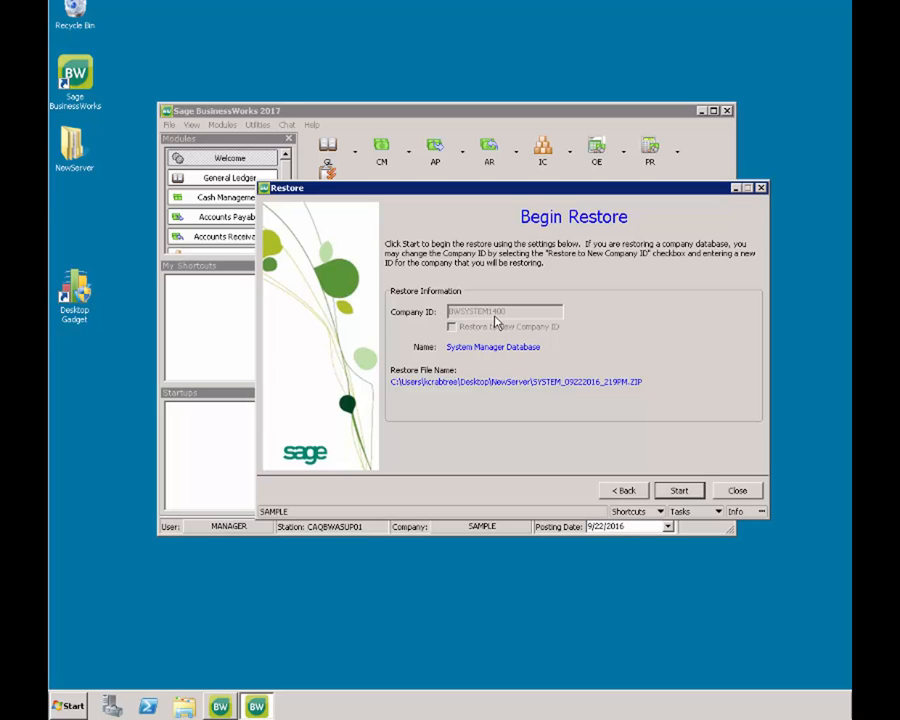
left_click(681, 491)
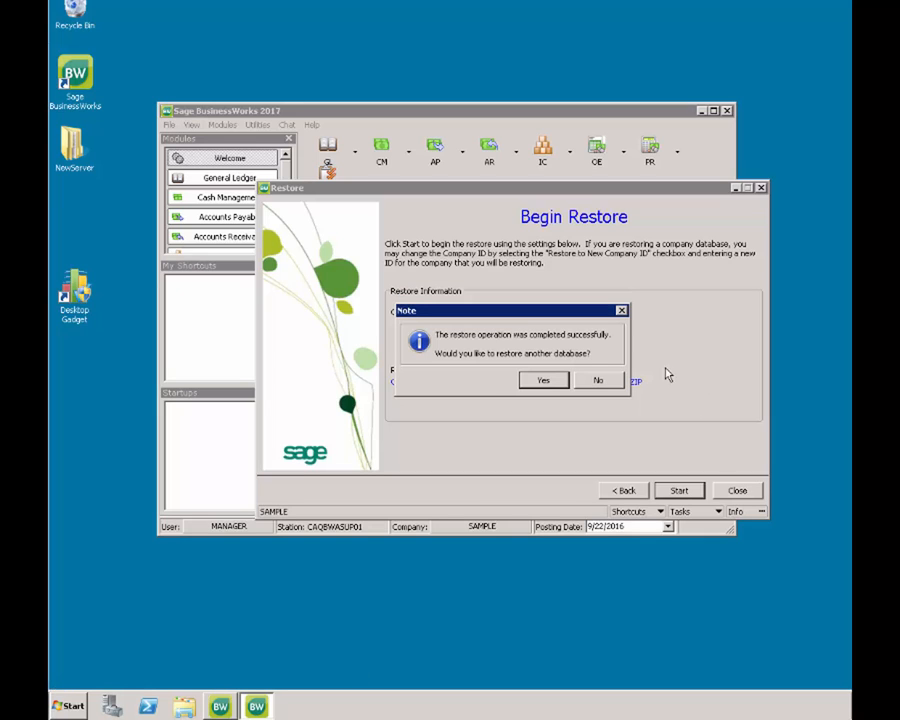
- Restore another database, choosing the ABCCOMPANY ZIP from NewServer, and start the restore
left_click(531, 387)
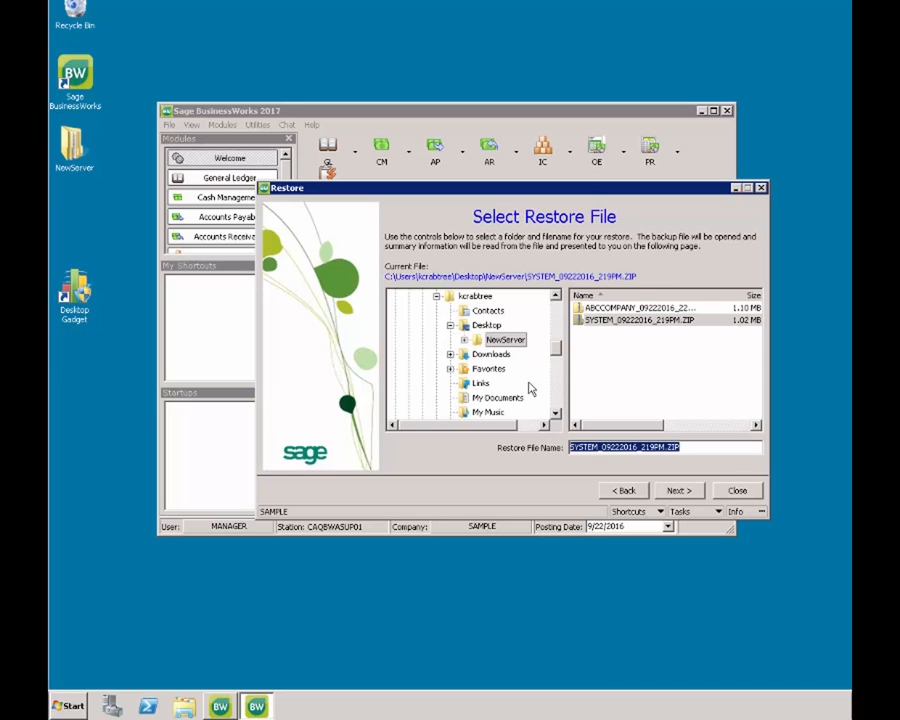
left_click(603, 309)
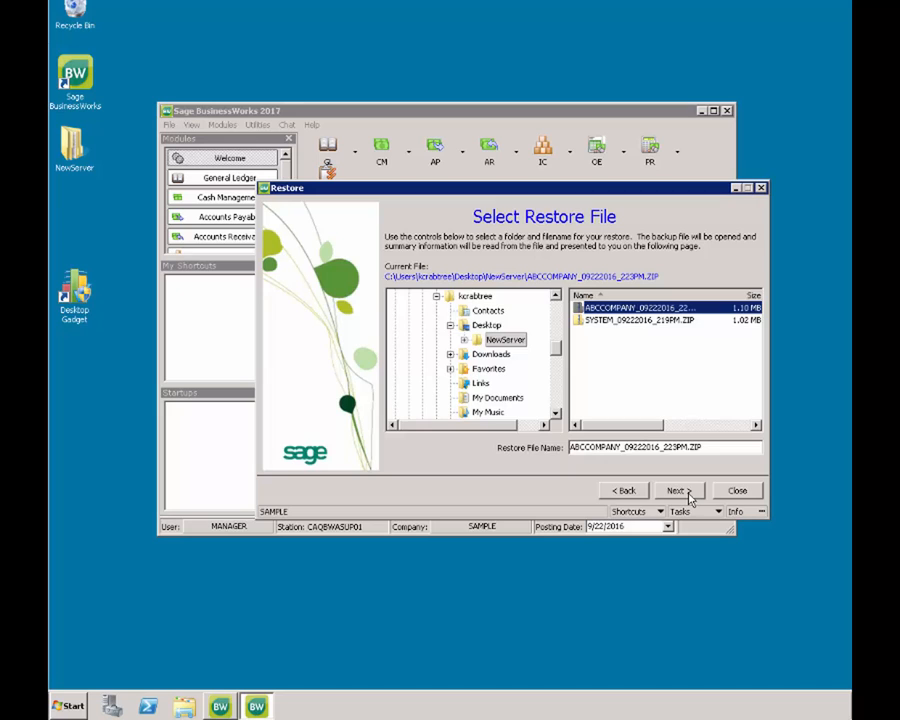
left_click(689, 497)
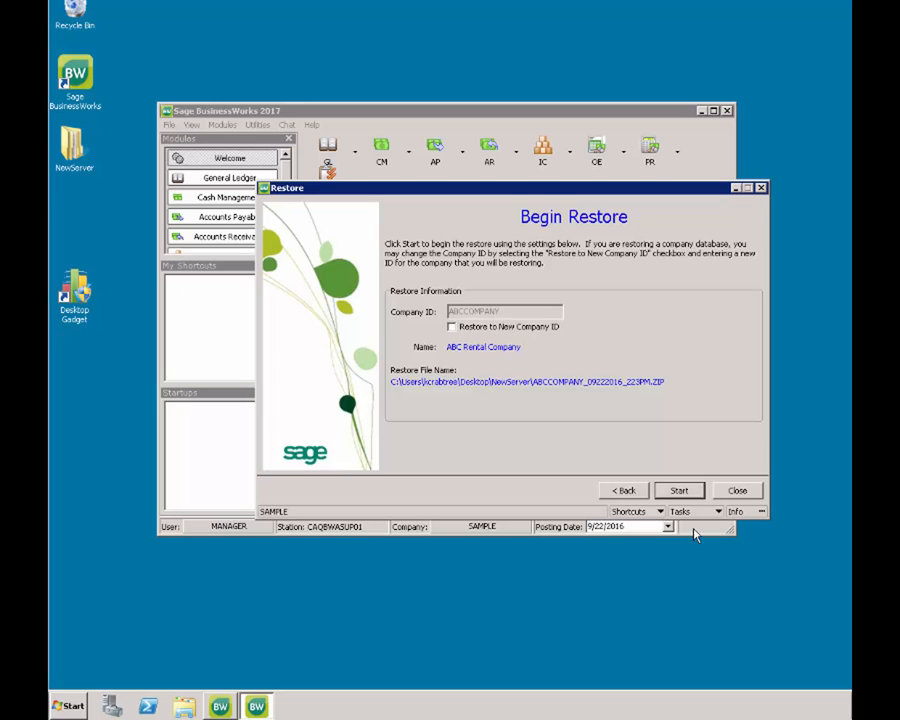
left_click(681, 492)
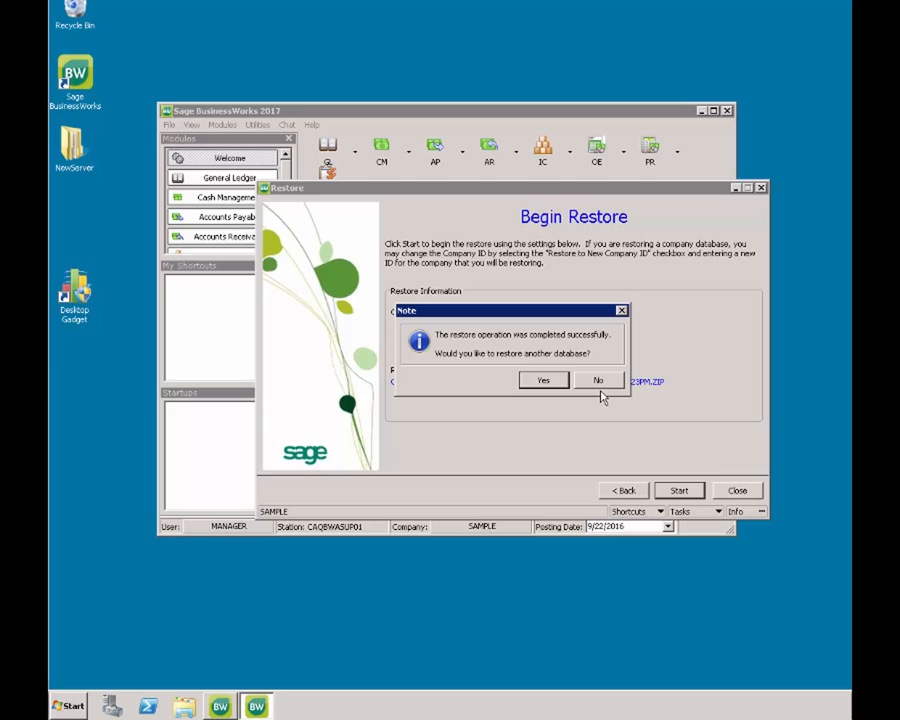
- Decline restoring further databases to close the restore wizard
left_click(603, 386)
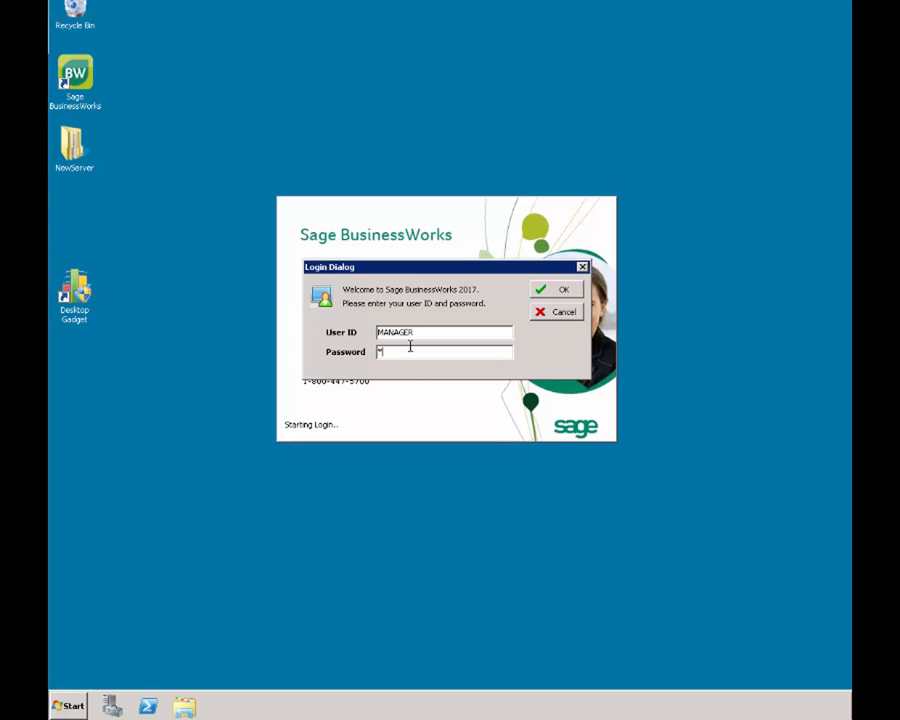
- Log in and switch the open company to ABCCOMPANY from the status-bar Companies list
key("Return")
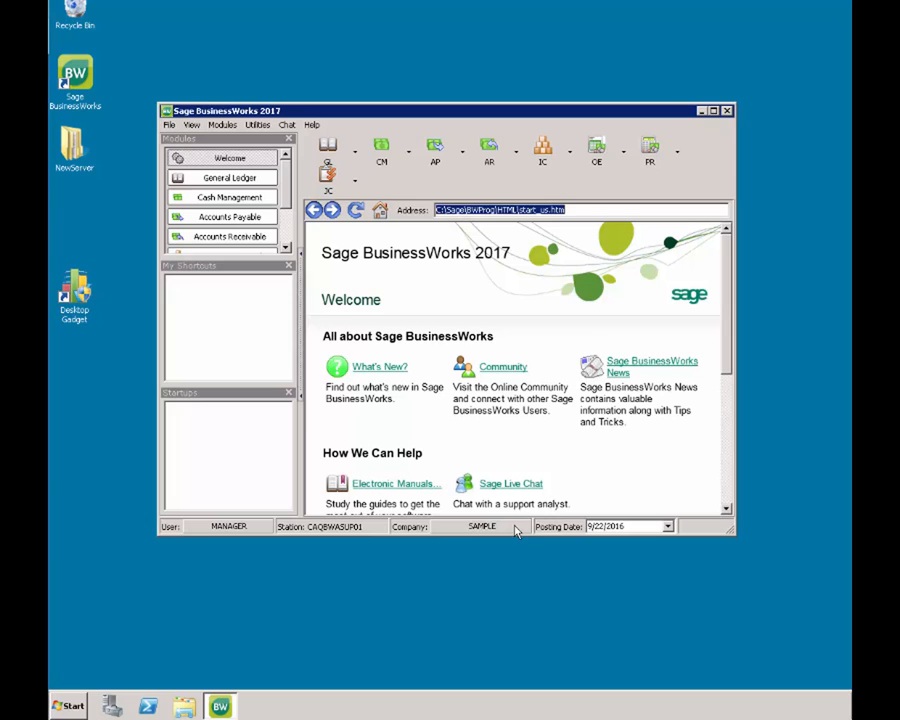
left_click(515, 528)
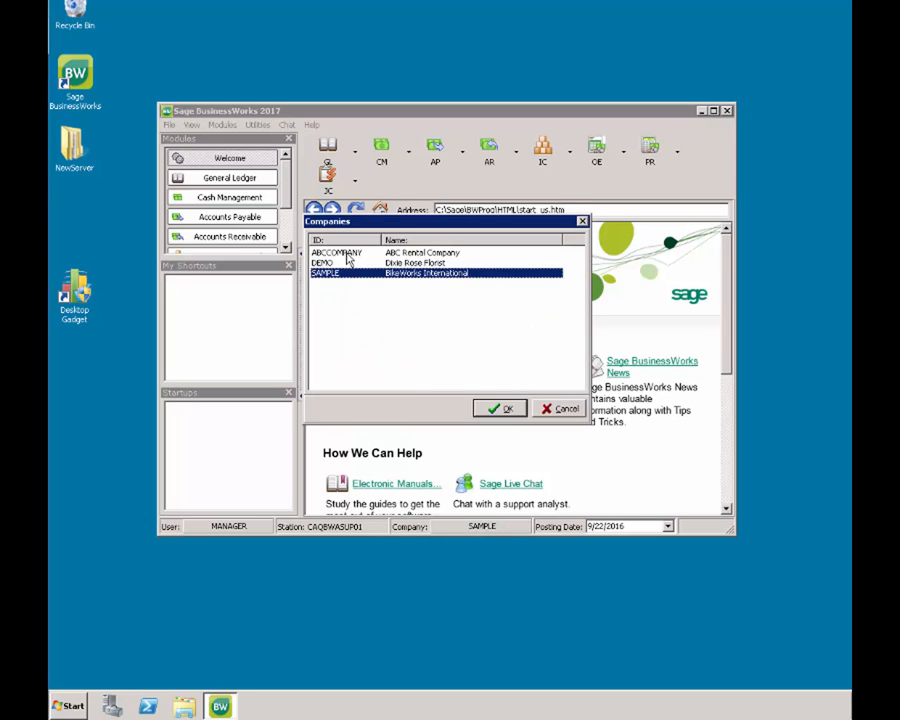
left_click(346, 257)
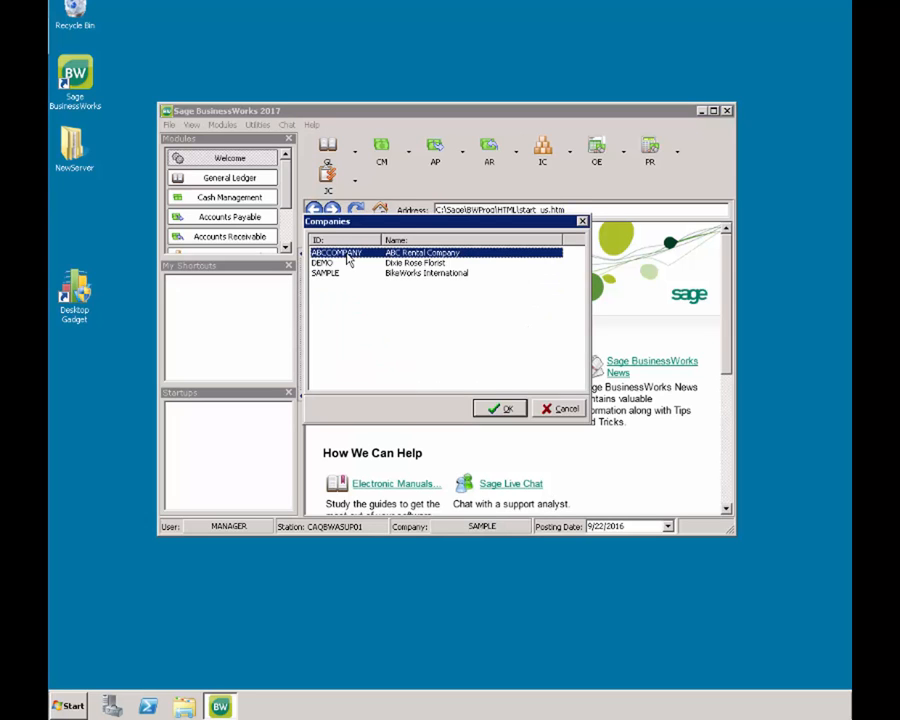
double_click(348, 259)
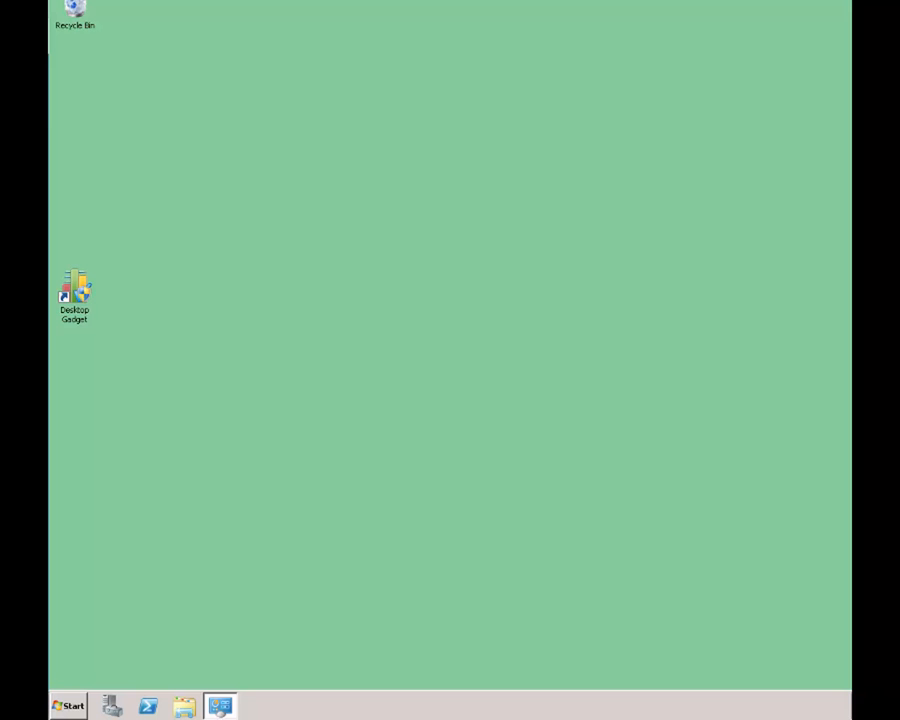
- Search 'control' to reach Control Panel's Programs and Features and scroll to Sage BusinessWorks - Client
left_click(85, 708)
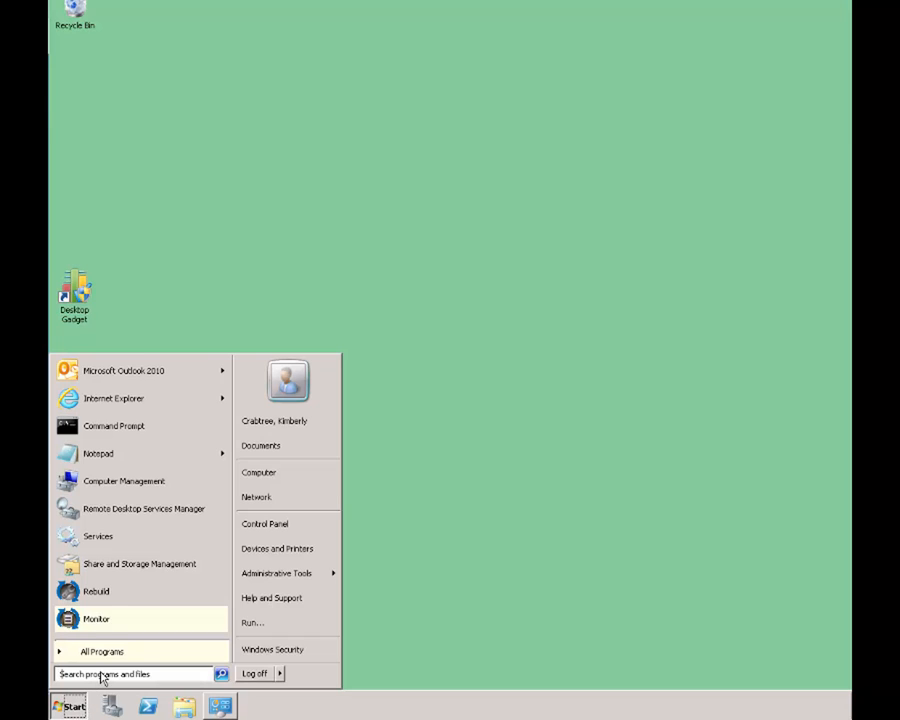
type("control")
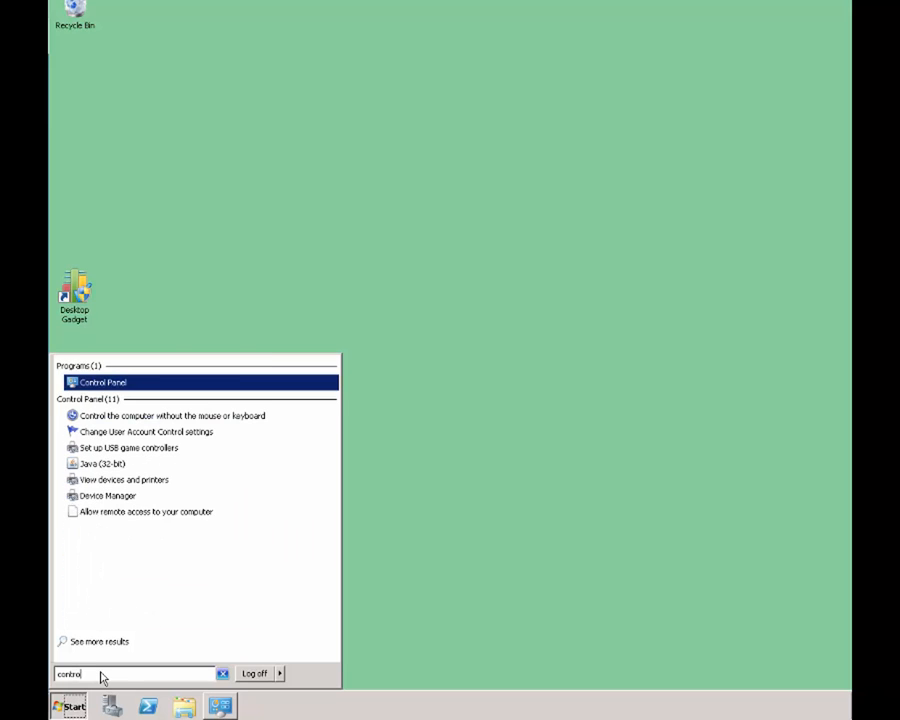
left_click(127, 384)
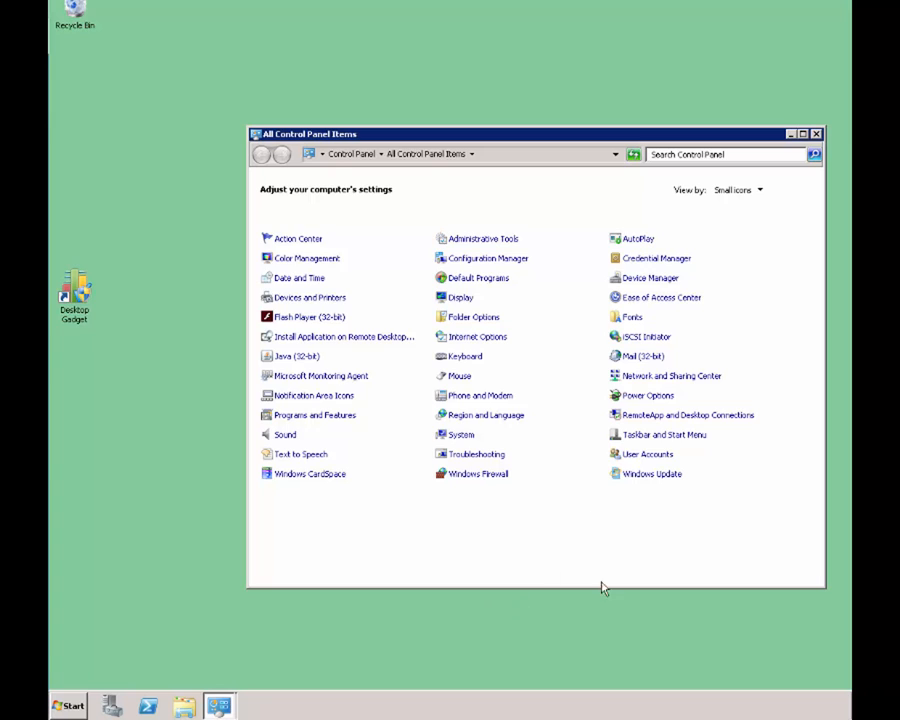
left_click(345, 415)
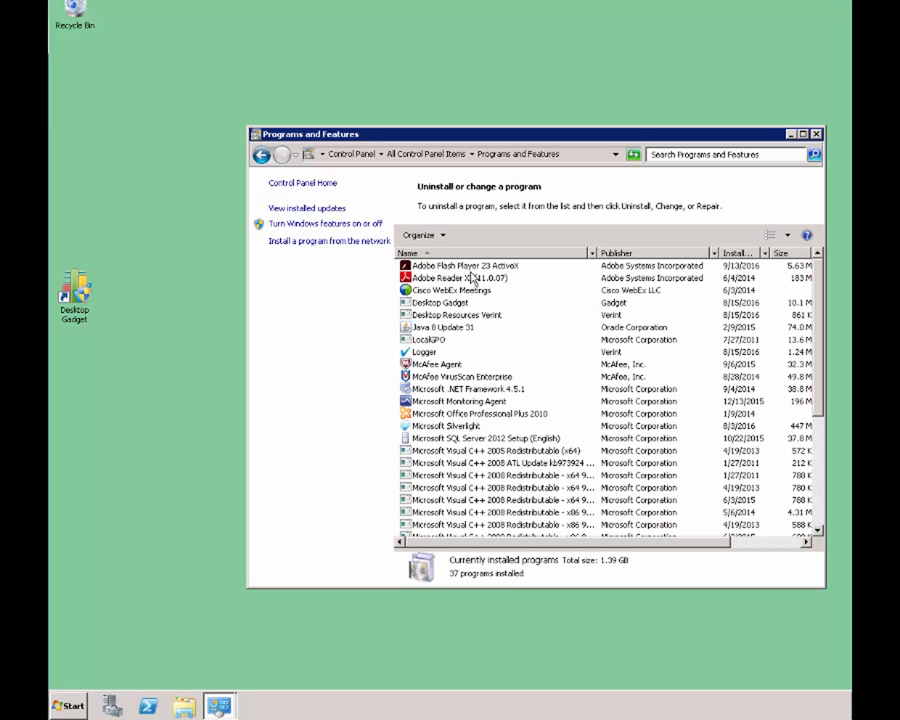
scroll(473, 278, "down", 2)
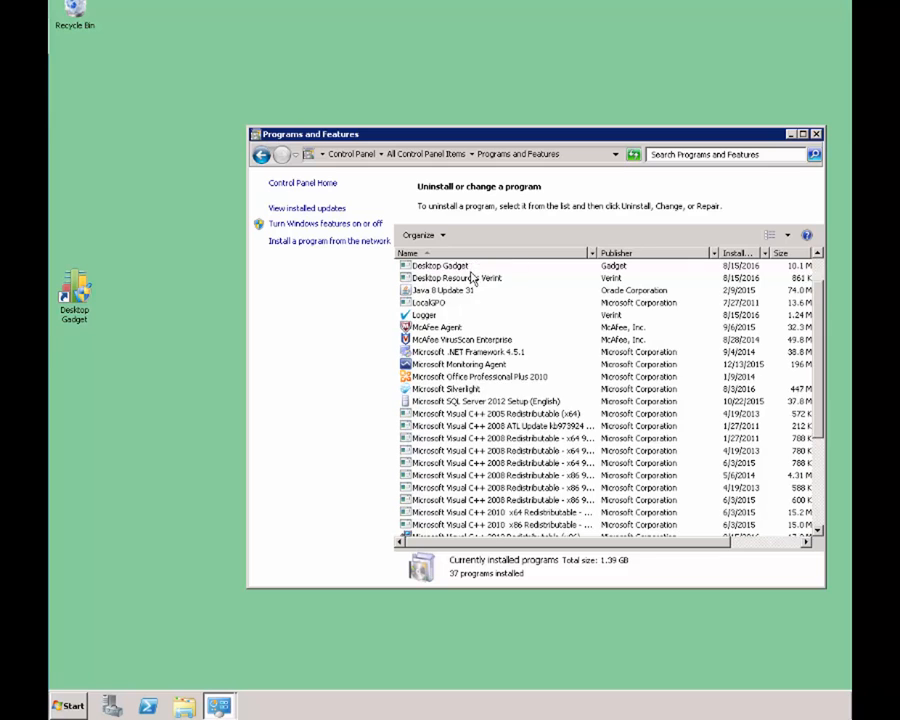
scroll(473, 278, "down", 3)
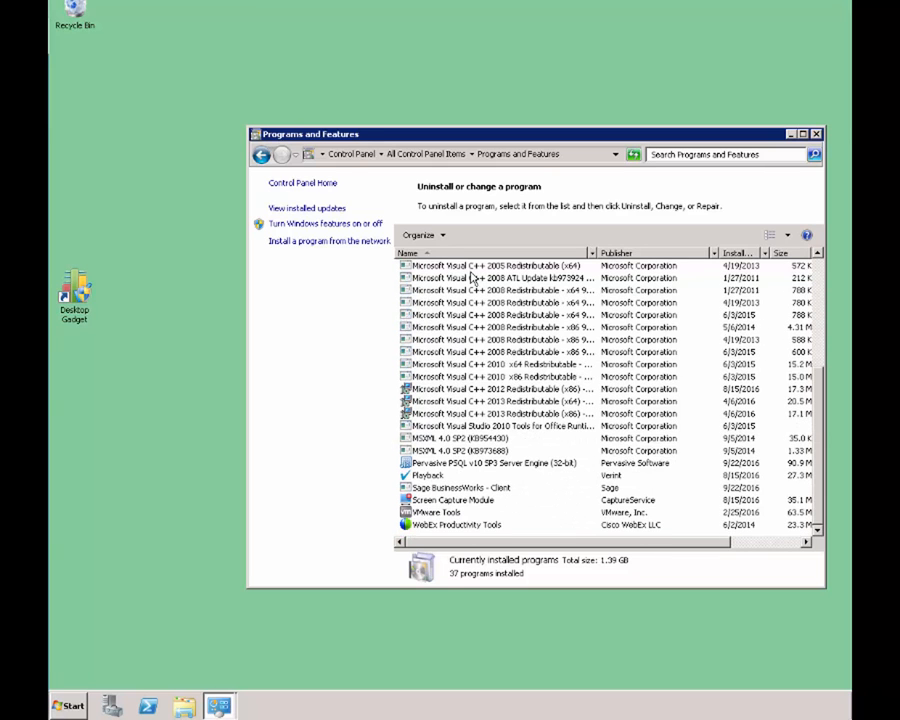
- Uninstall Sage BusinessWorks - Client, removing all features, and close the finished wizard
left_click(461, 489)
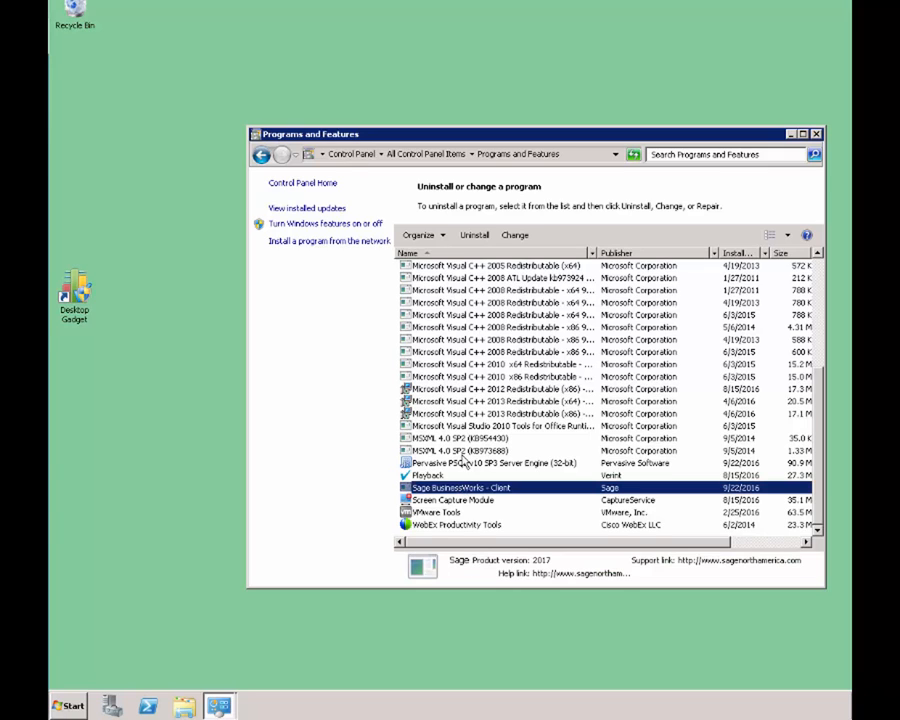
left_click(475, 236)
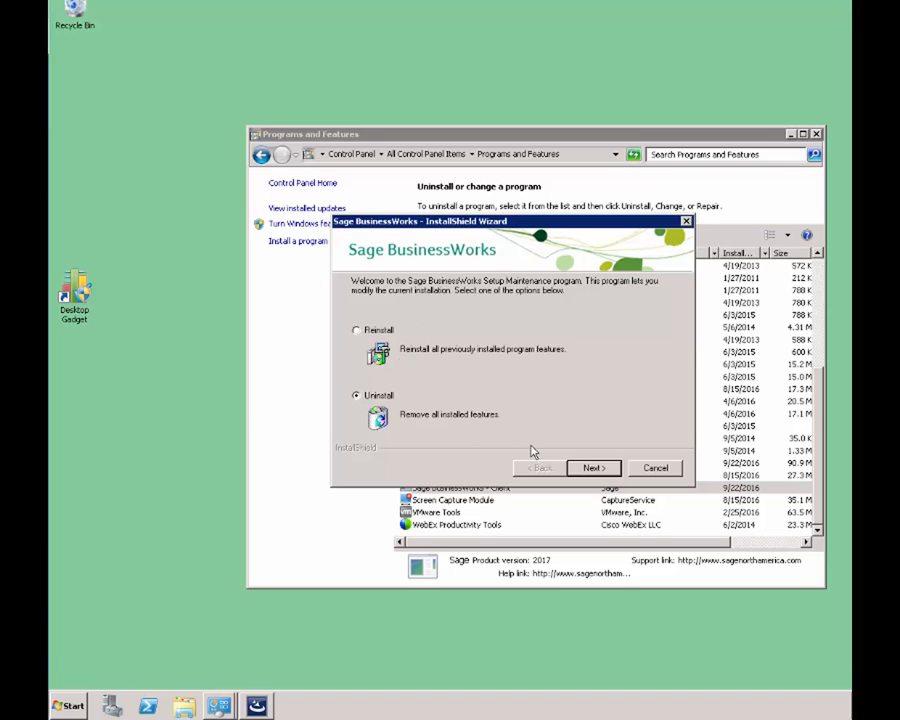
left_click(595, 469)
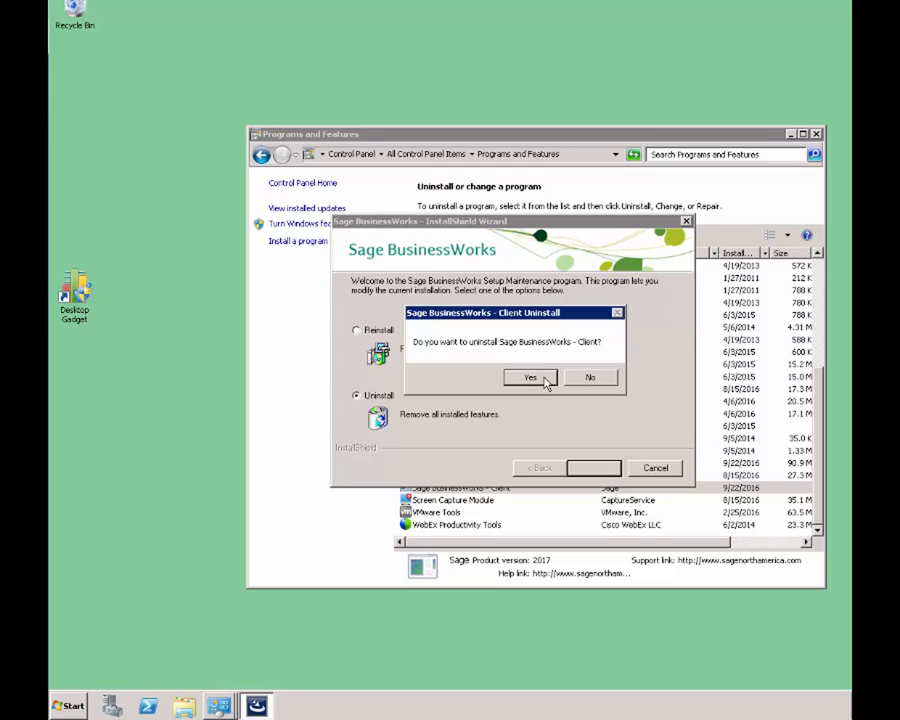
left_click(531, 378)
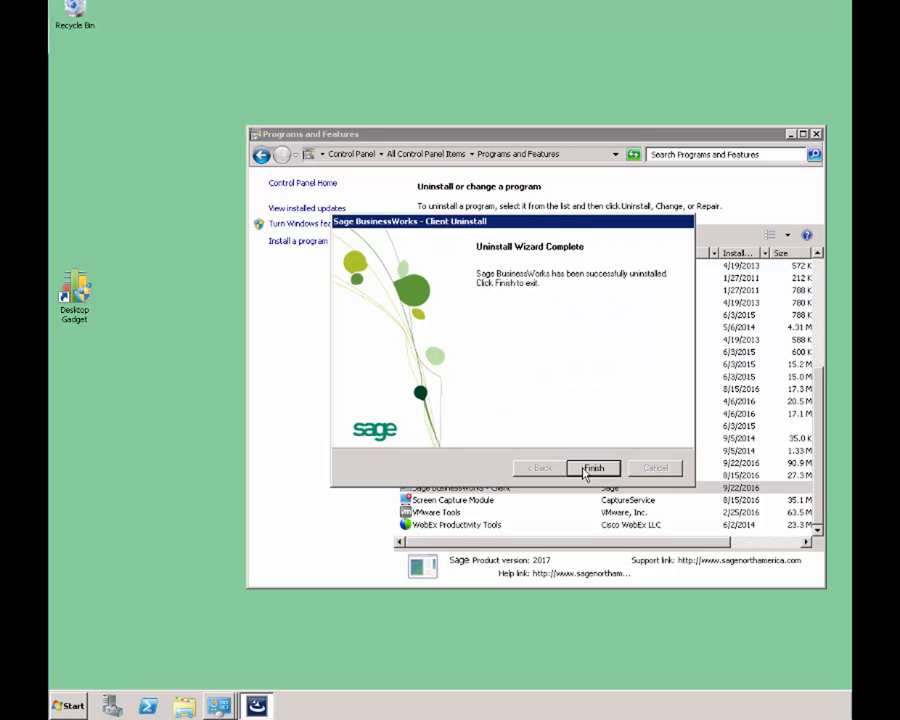
left_click(587, 470)
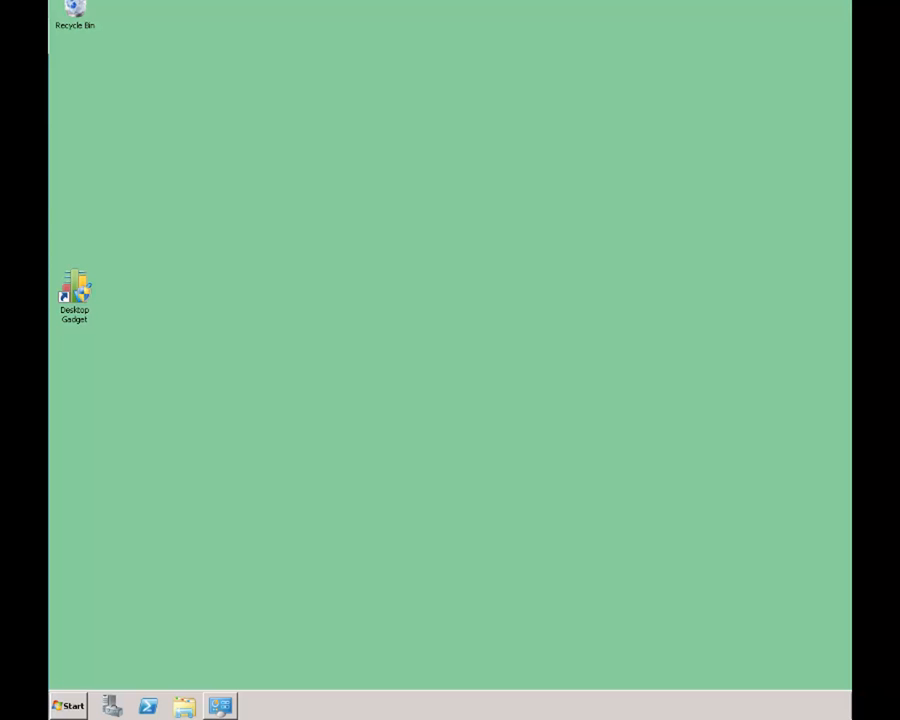
- Open a Windows Explorer window and browse to the \\caqbwasup01 server's shares
right_click(83, 706)
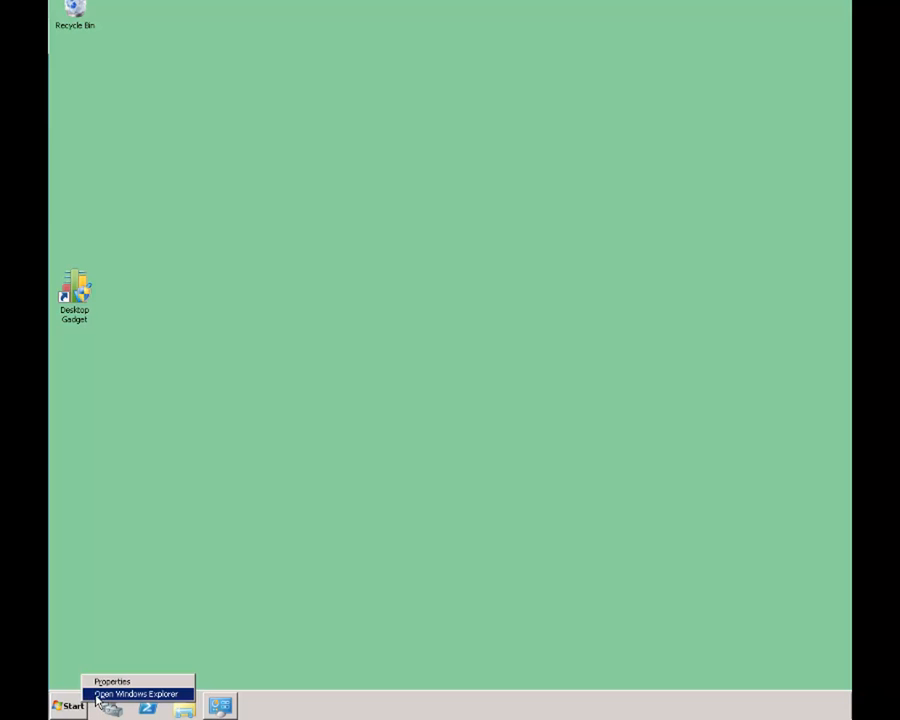
left_click(97, 694)
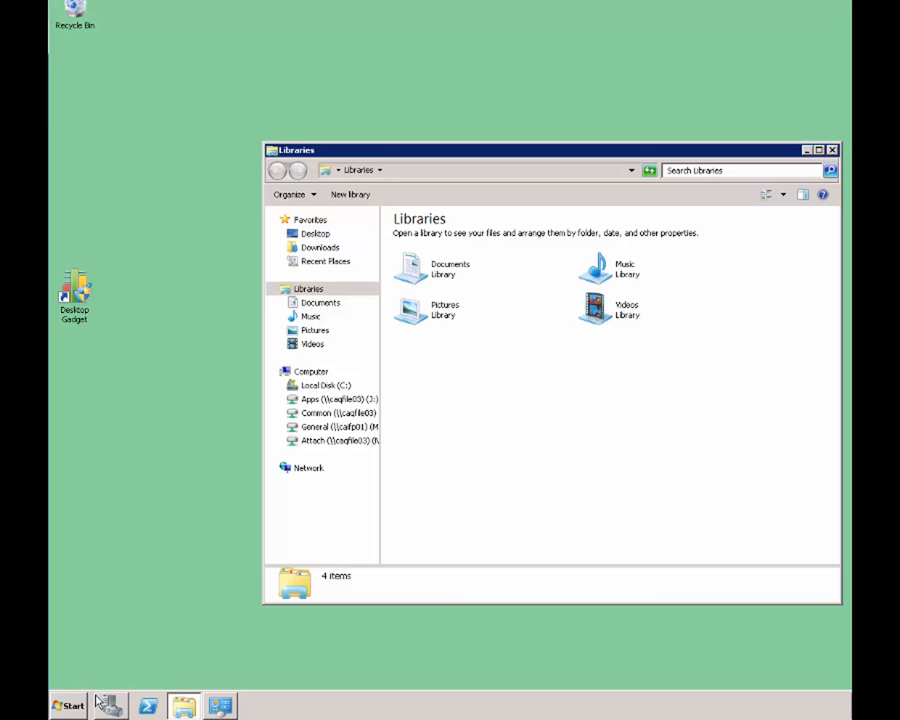
left_click(436, 173)
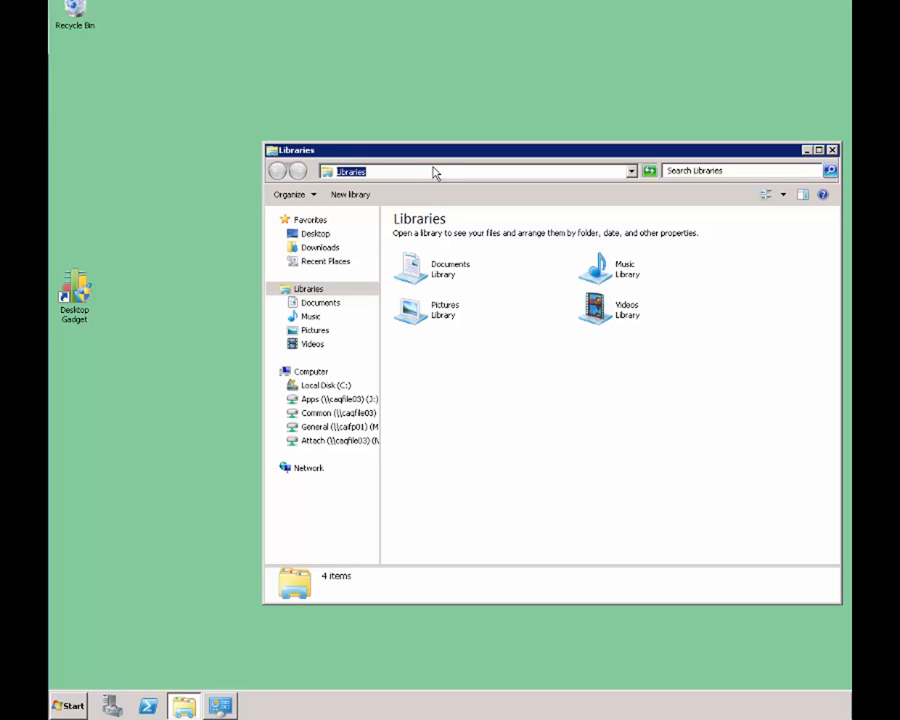
type("\\\\")
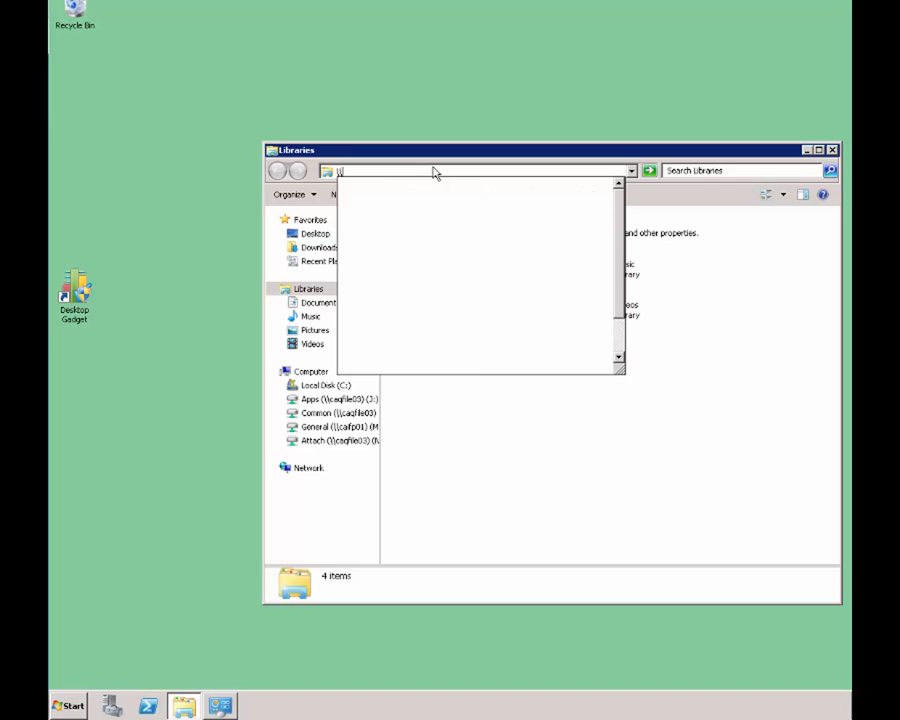
type("caq")
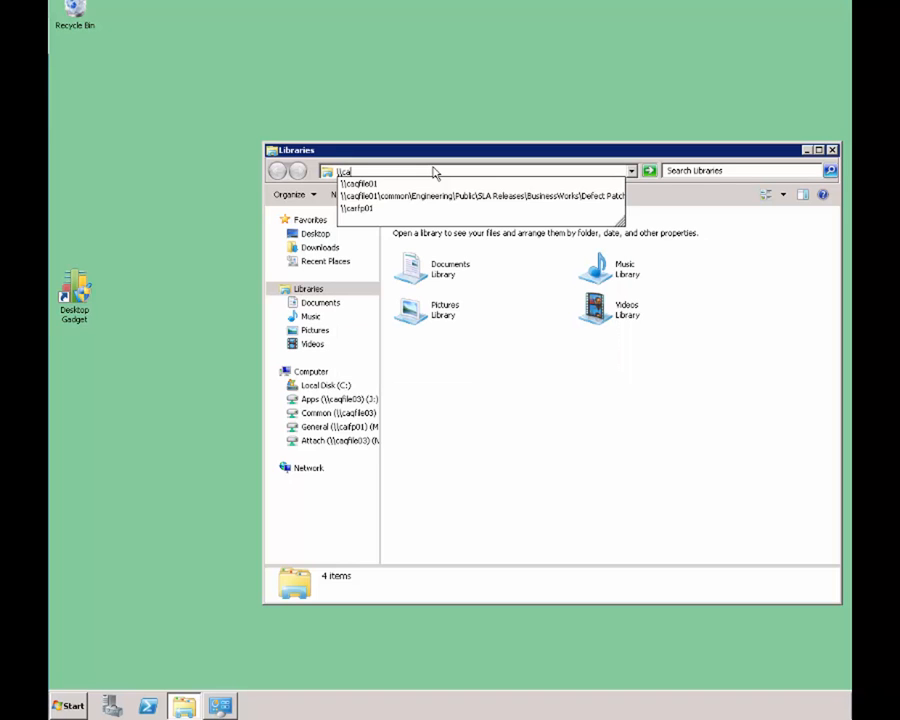
type("bw")
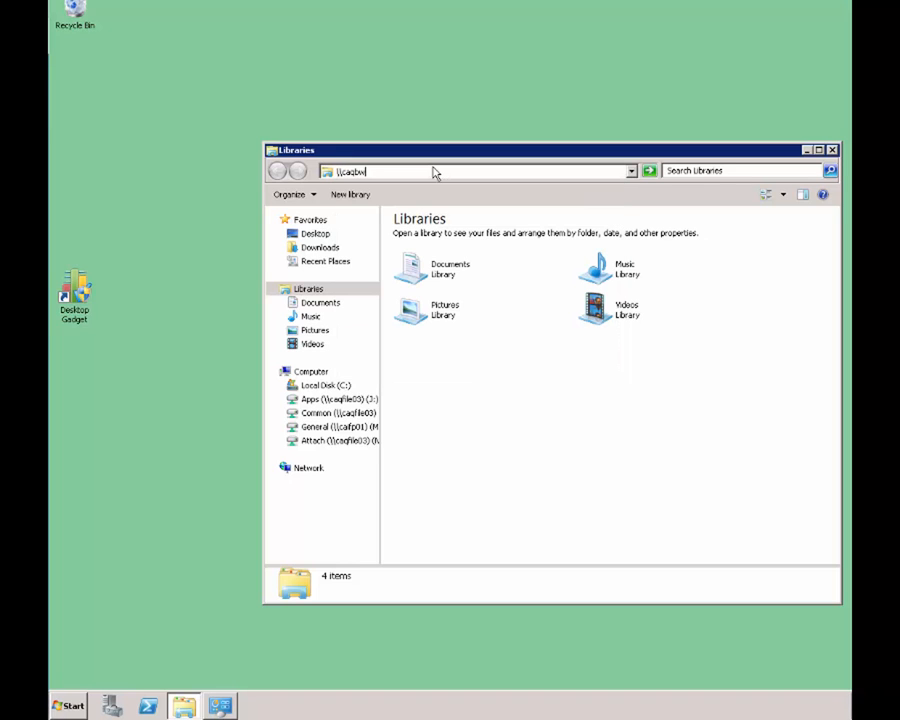
type("asup01")
key("Return")
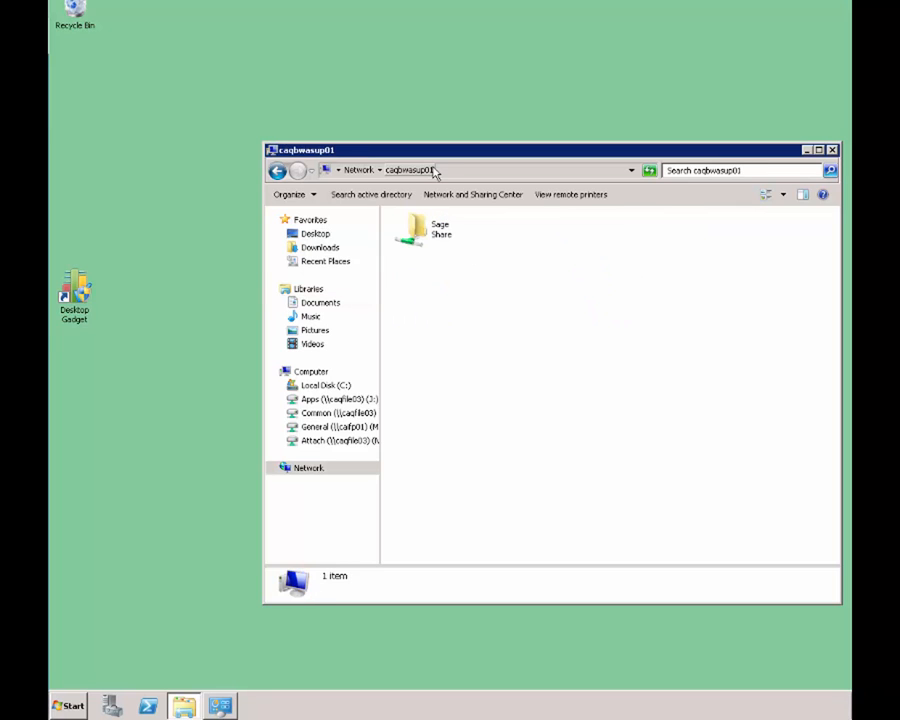
- Open Sage\BWProg\Client Setup on the server and run autorun.exe
double_click(437, 234)
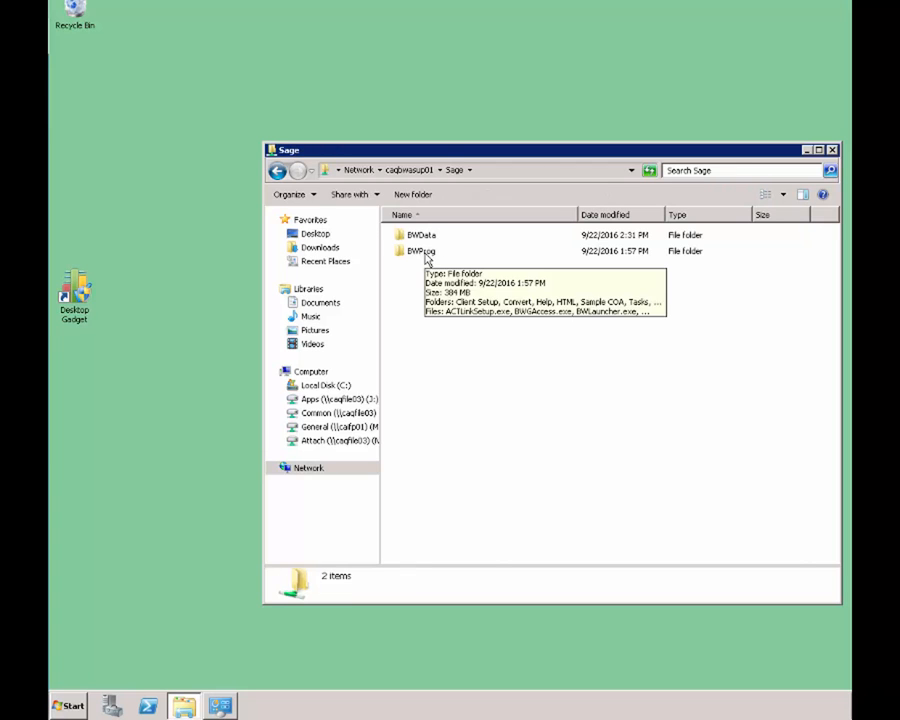
double_click(421, 251)
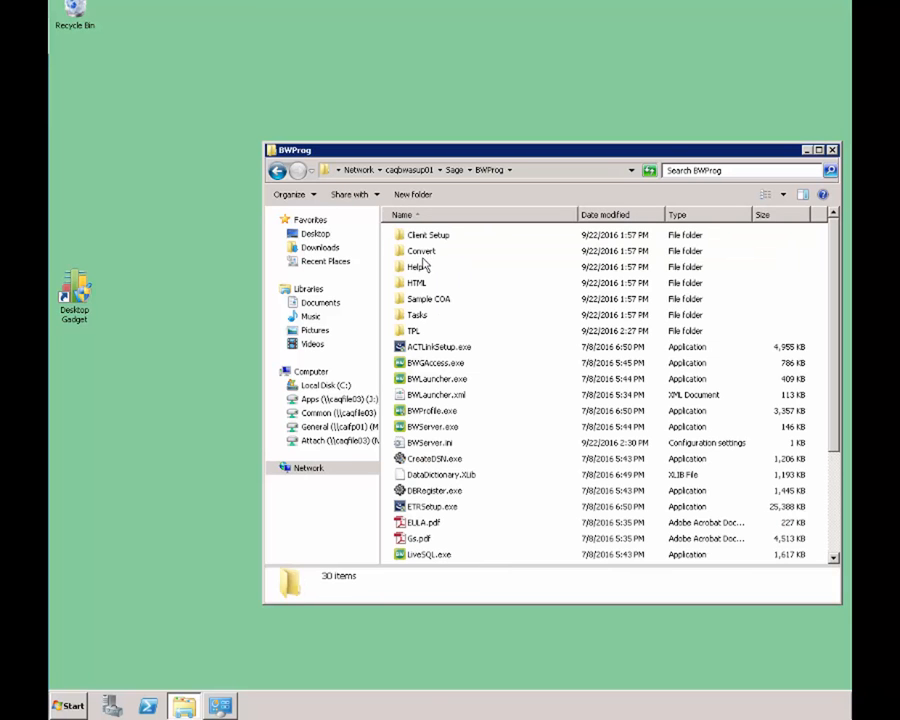
double_click(427, 236)
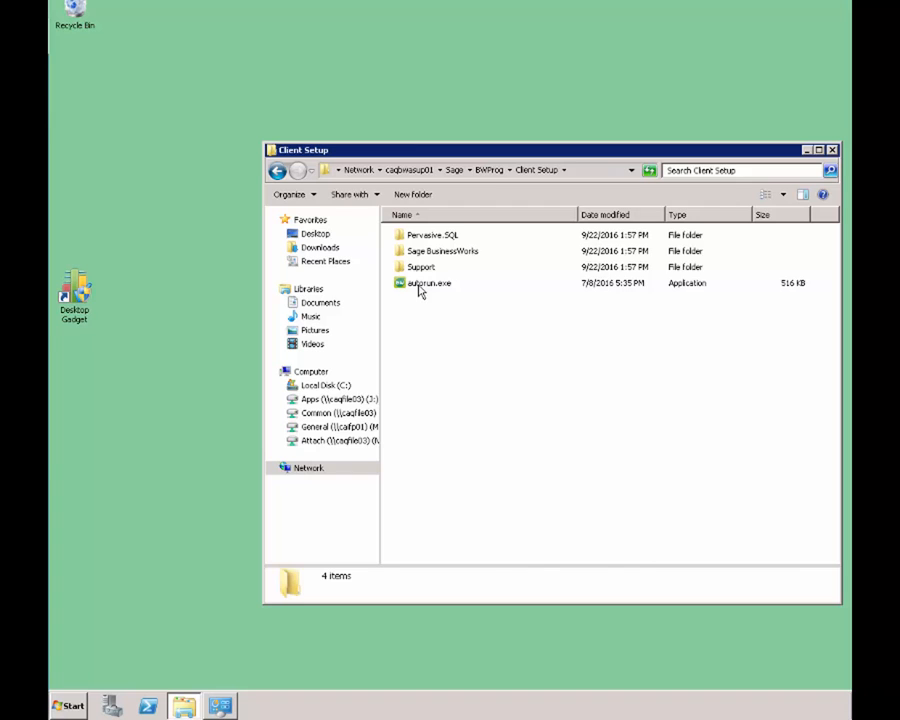
left_click(420, 285)
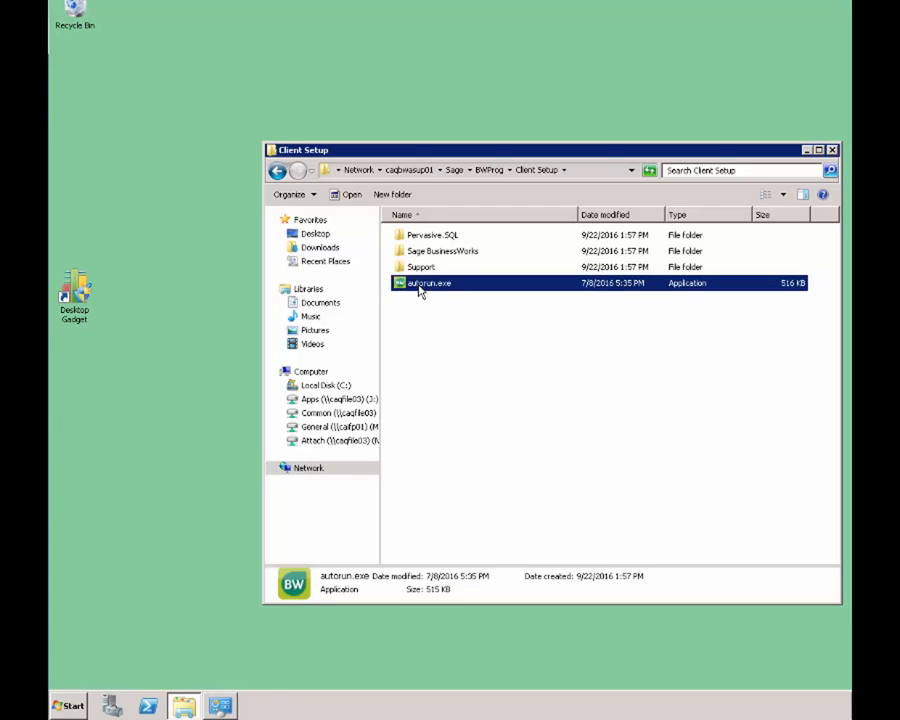
double_click(420, 286)
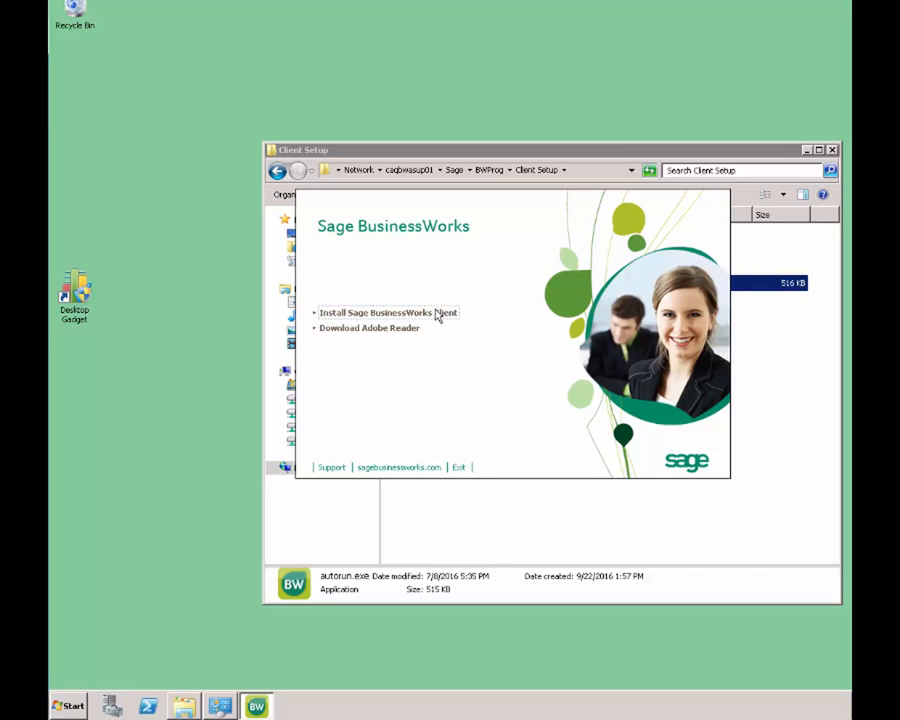
- Install the BusinessWorks client, skipping Pervasive and keeping the default Sage BusinessWorks program folder
left_click(437, 313)
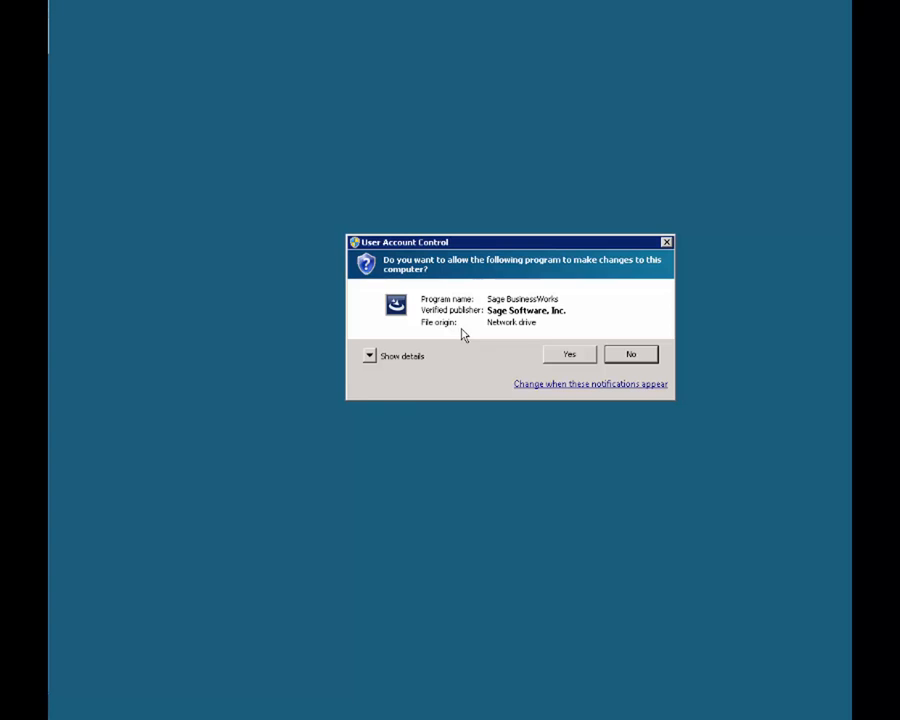
left_click(570, 357)
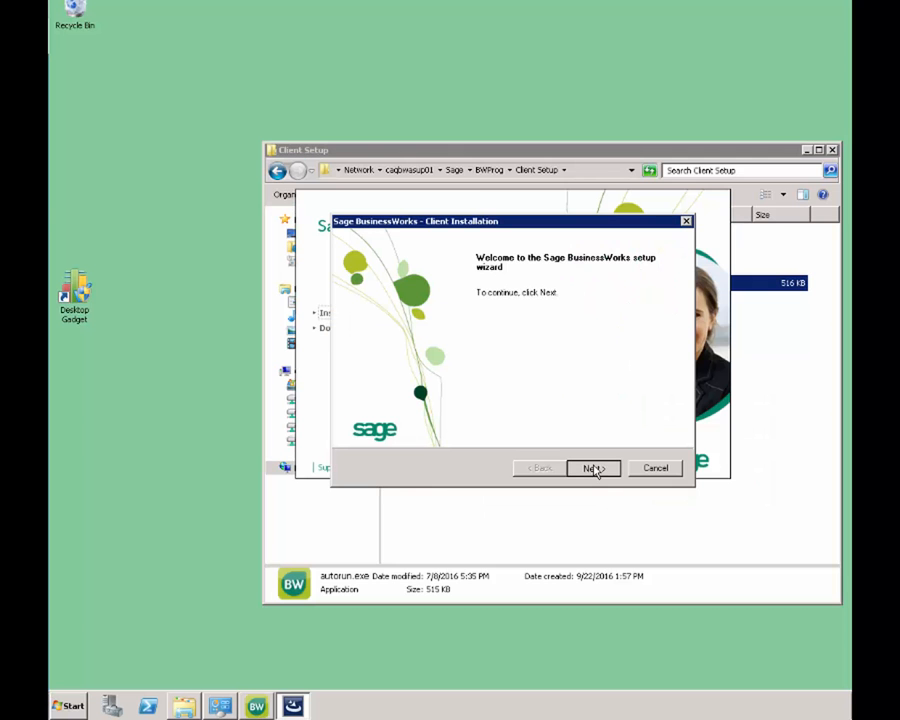
left_click(593, 468)
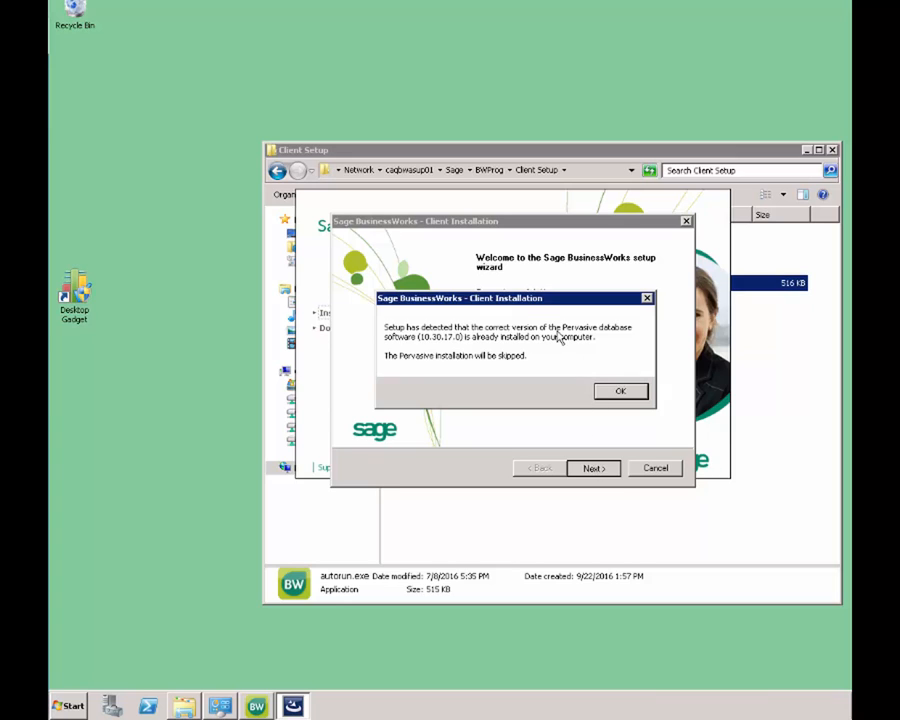
left_click(612, 392)
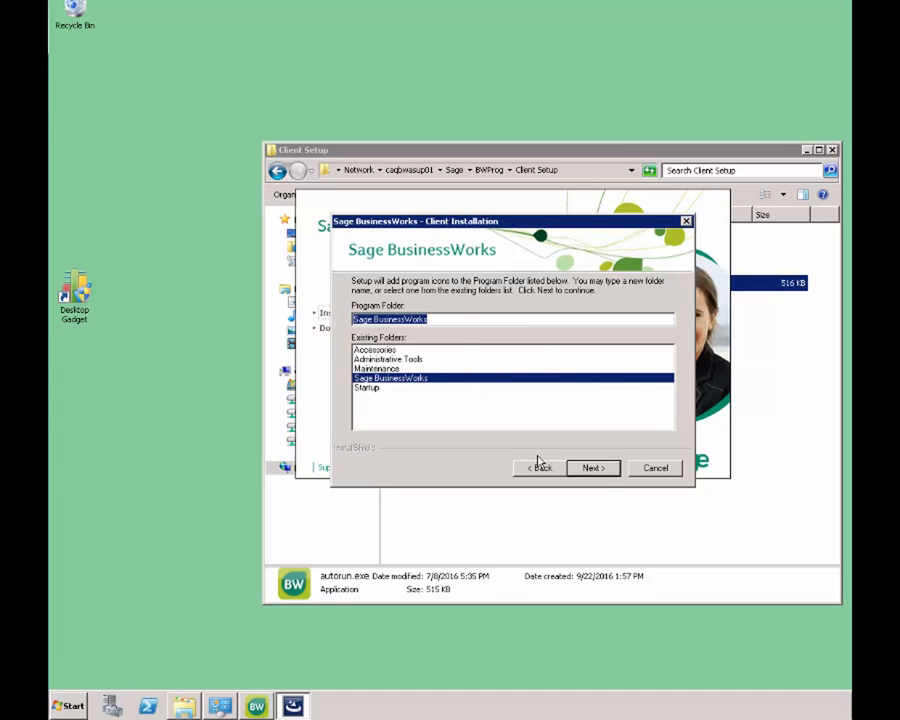
left_click(596, 468)
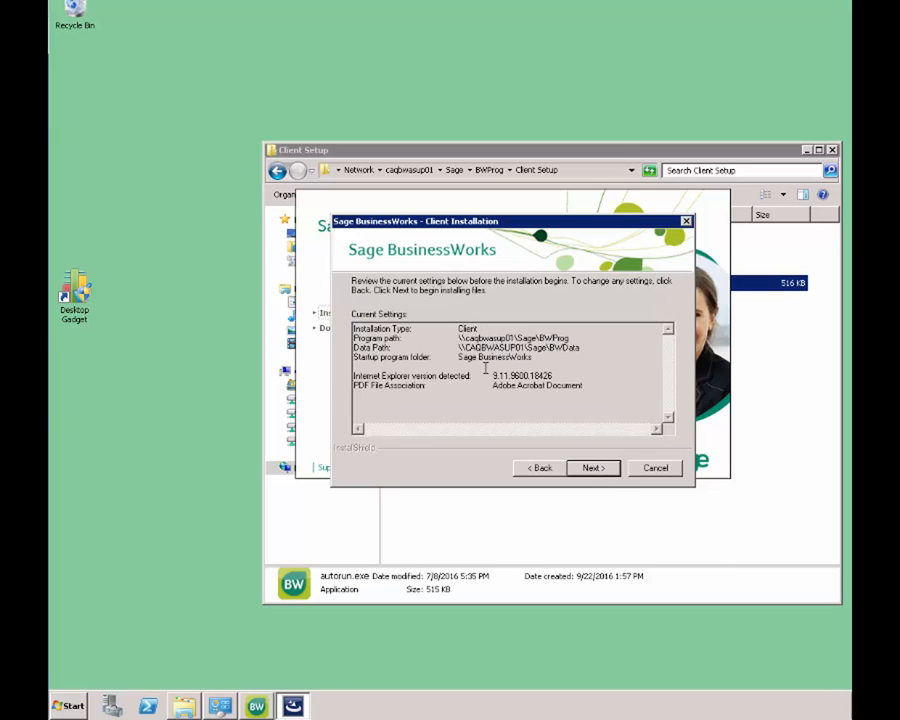
left_click(577, 469)
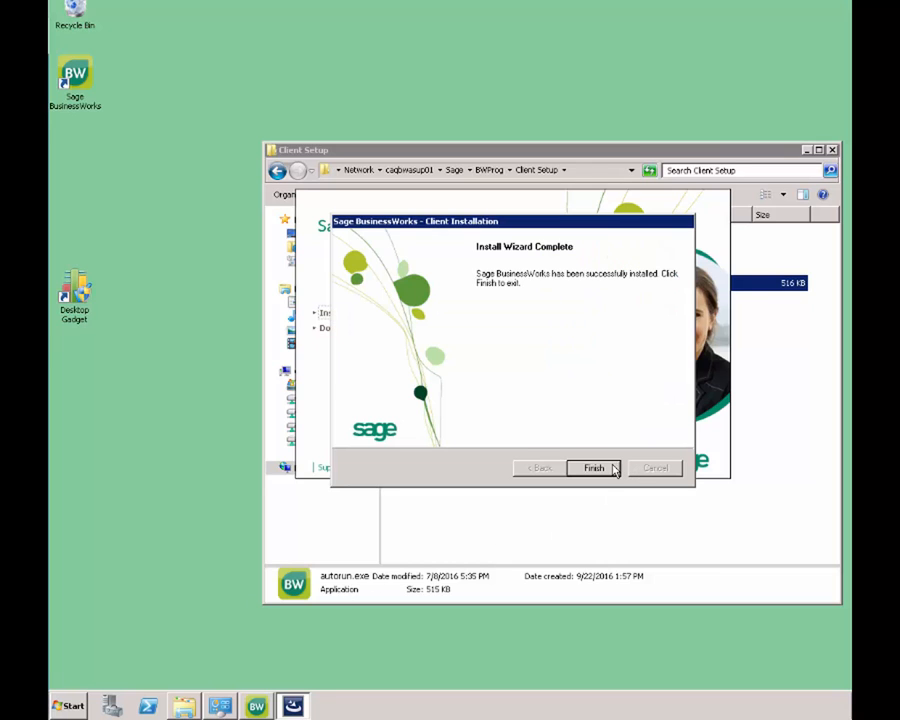
left_click(593, 468)
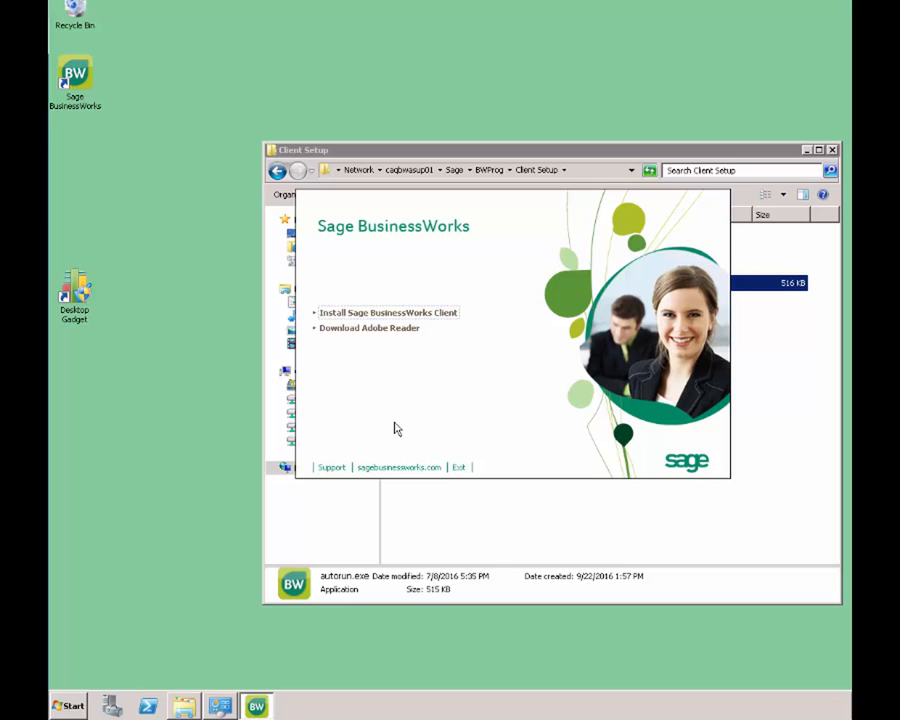
- Launch Sage BusinessWorks from the new desktop shortcut and log in to ABCCOMPANY with the password
left_click(80, 84)
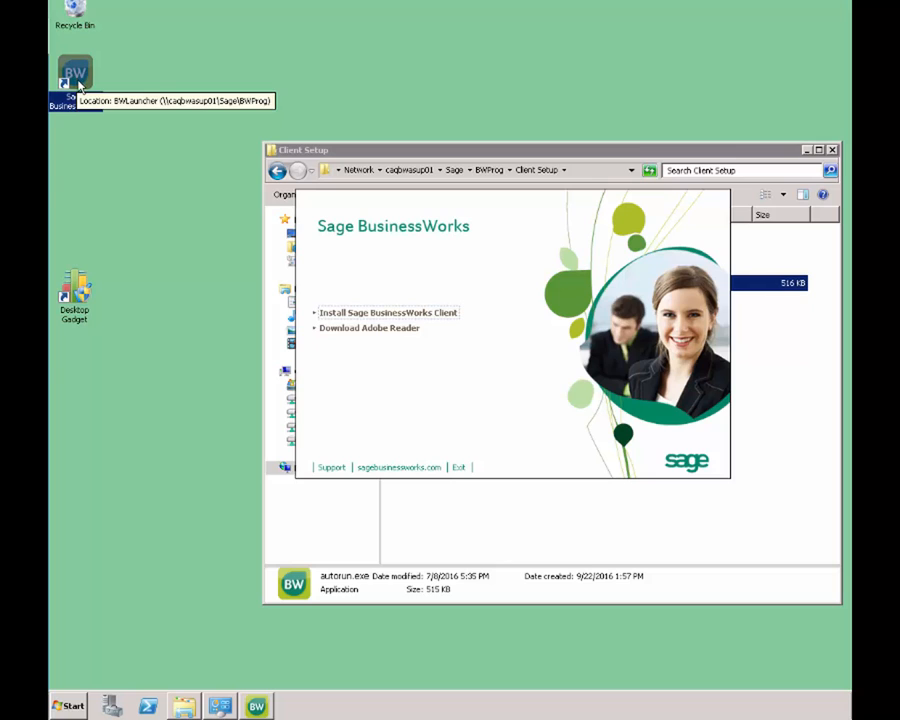
double_click(79, 85)
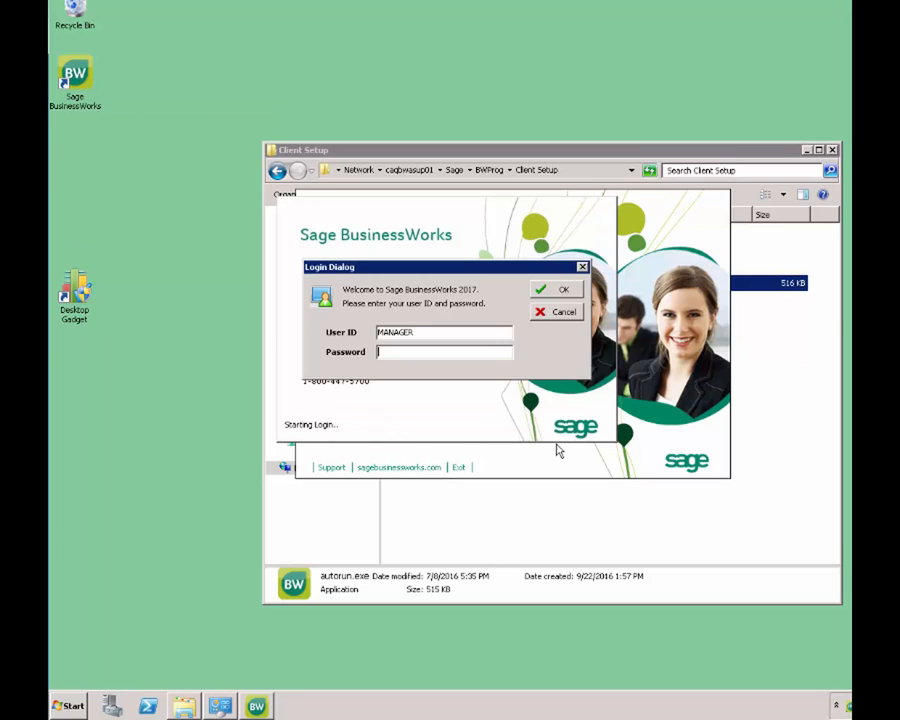
type("*")
left_click(554, 290)
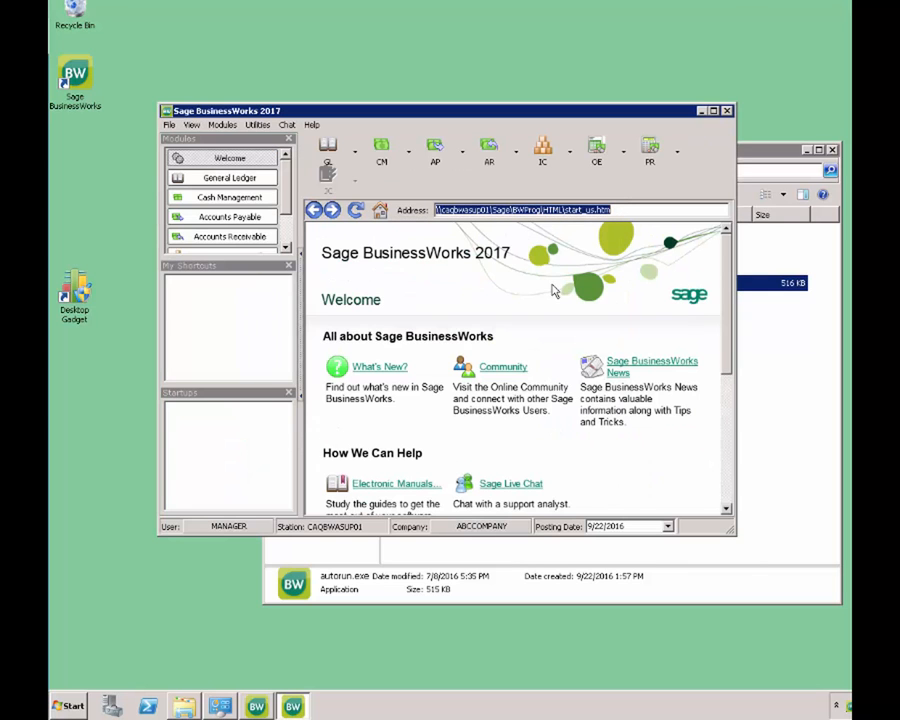
- Check Help > About to confirm program and data paths point to caqbwasup01
left_click(313, 125)
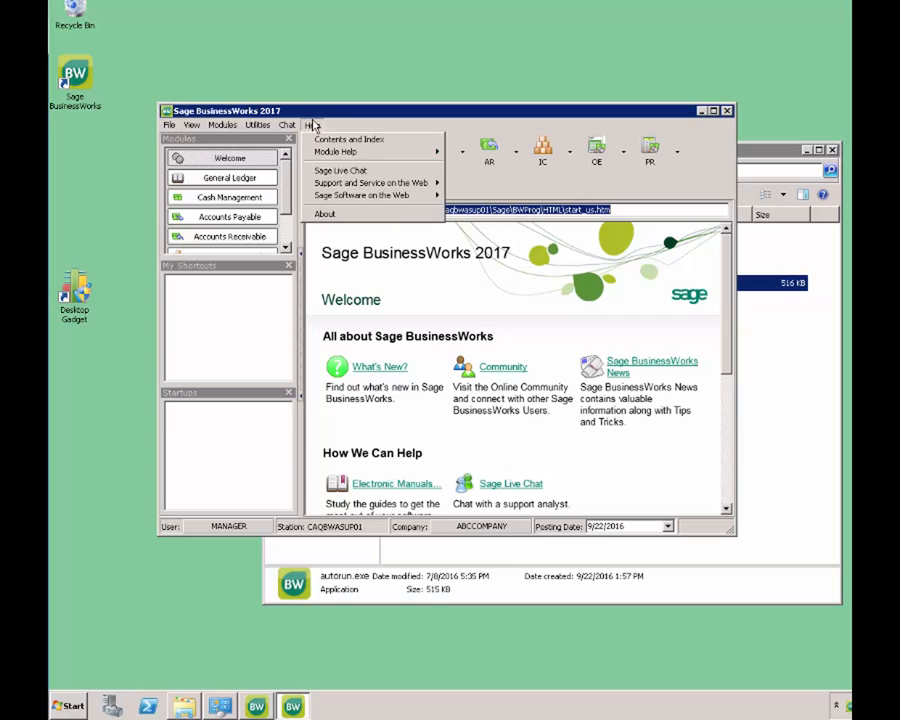
left_click(329, 214)
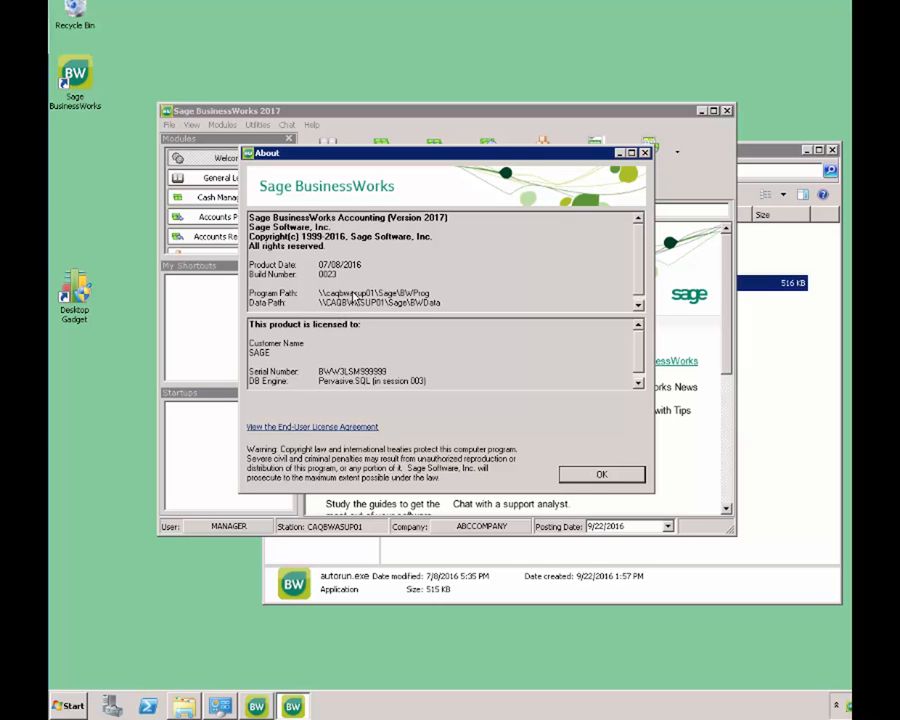
left_click(598, 475)
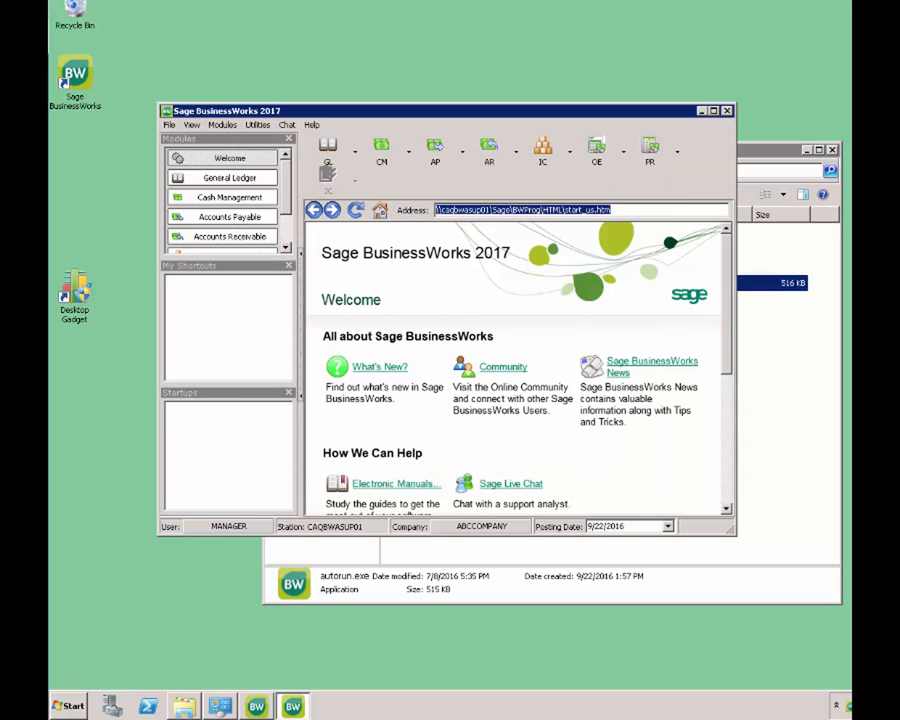